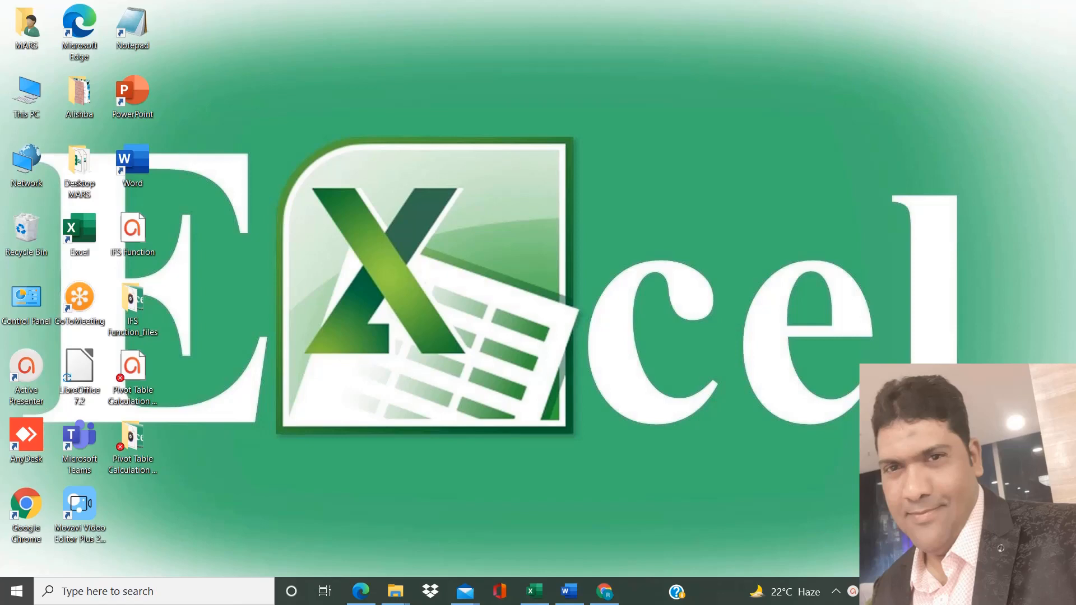
Switch to the employee workbook and delete the Salary column
left_click(535, 591)
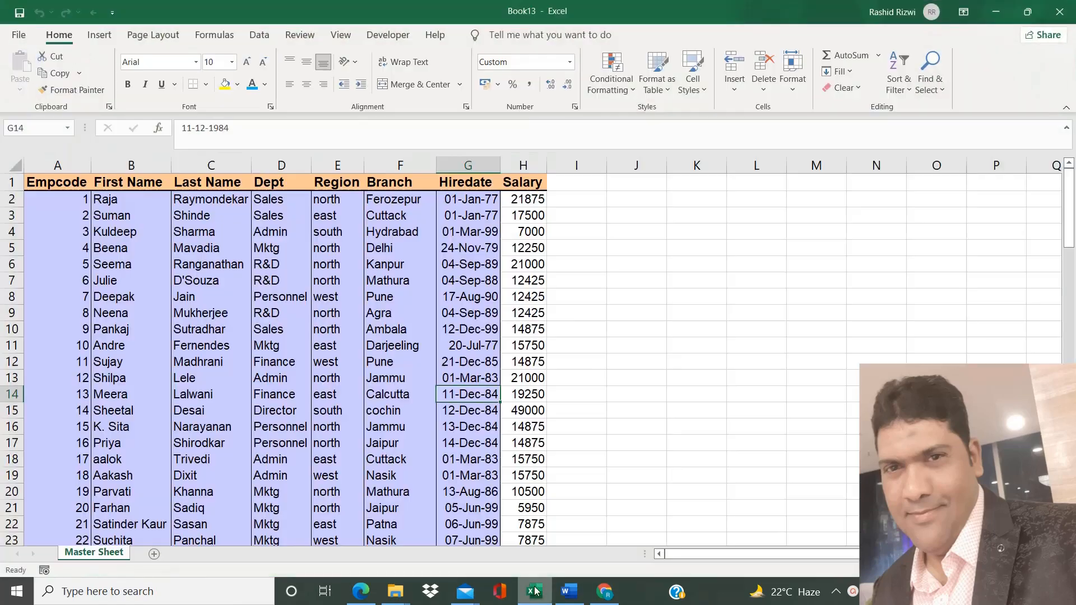
left_click(544, 274)
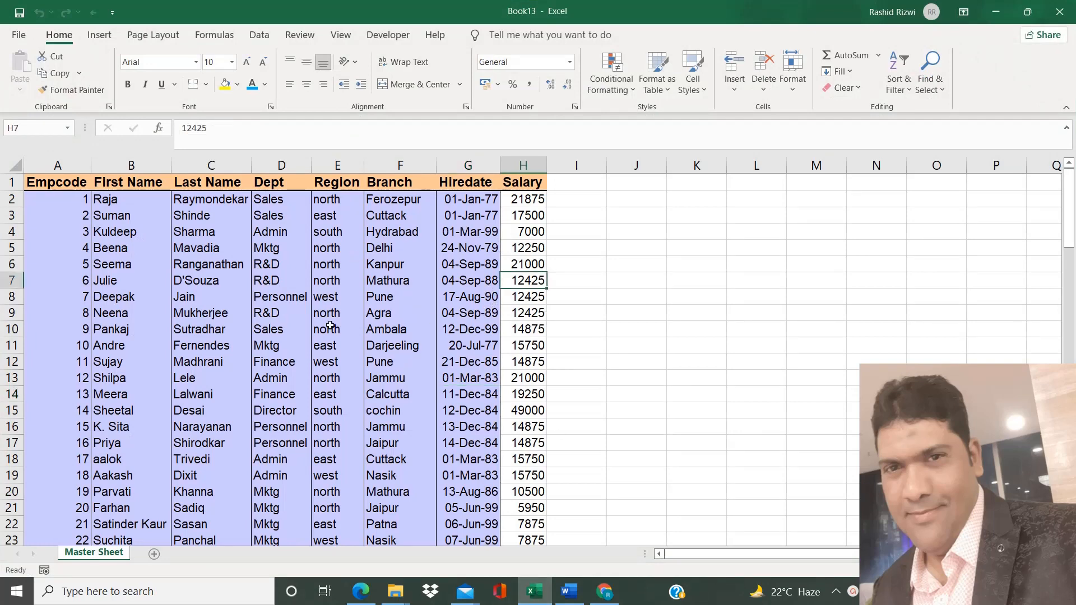
left_click(461, 245)
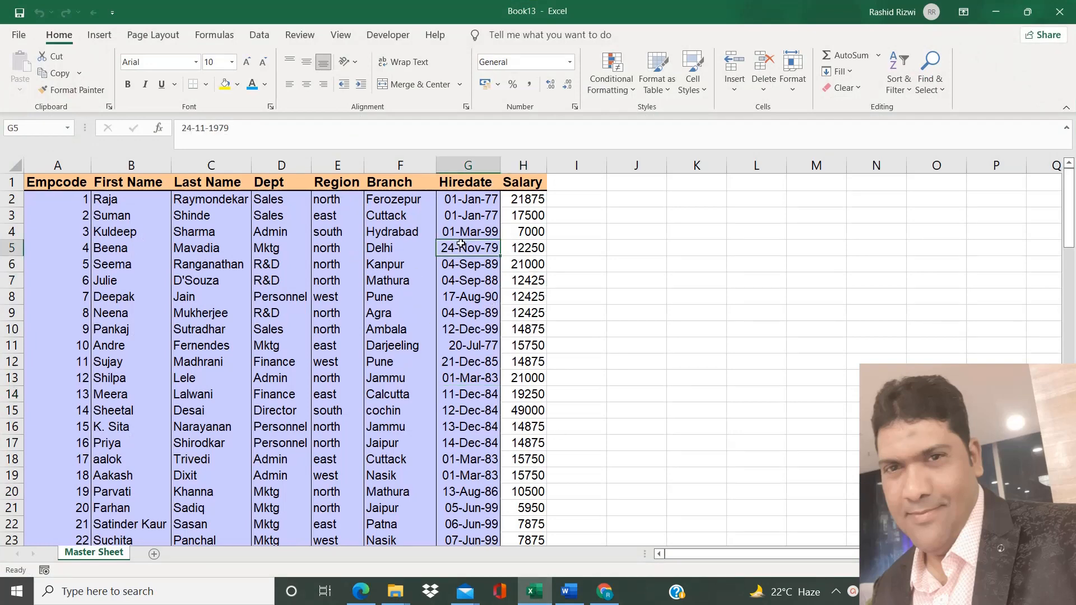
left_click(473, 170)
left_click(535, 165)
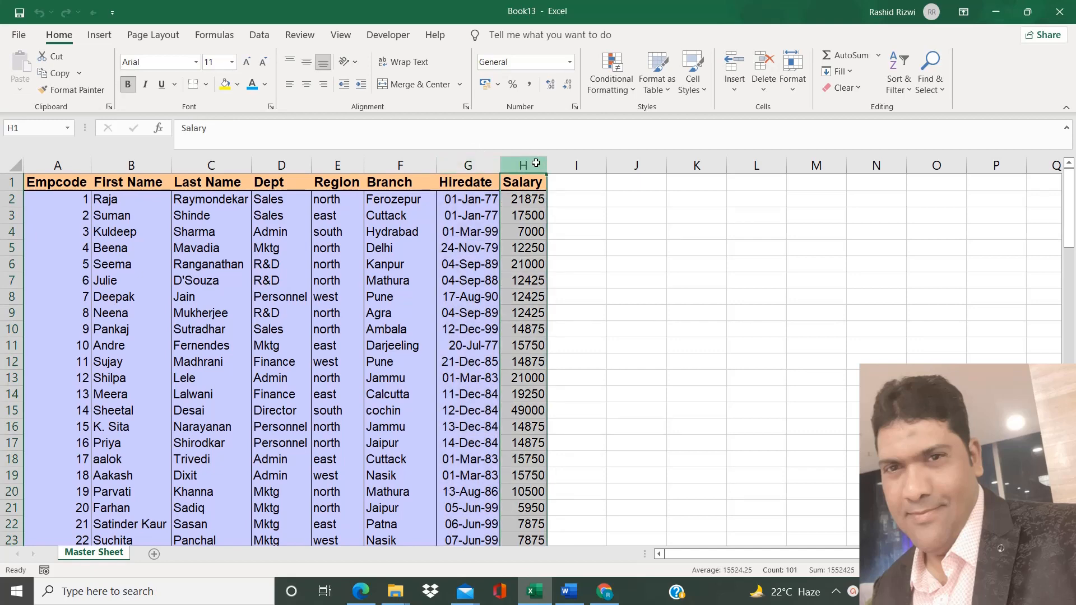
key("ctrl+minus")
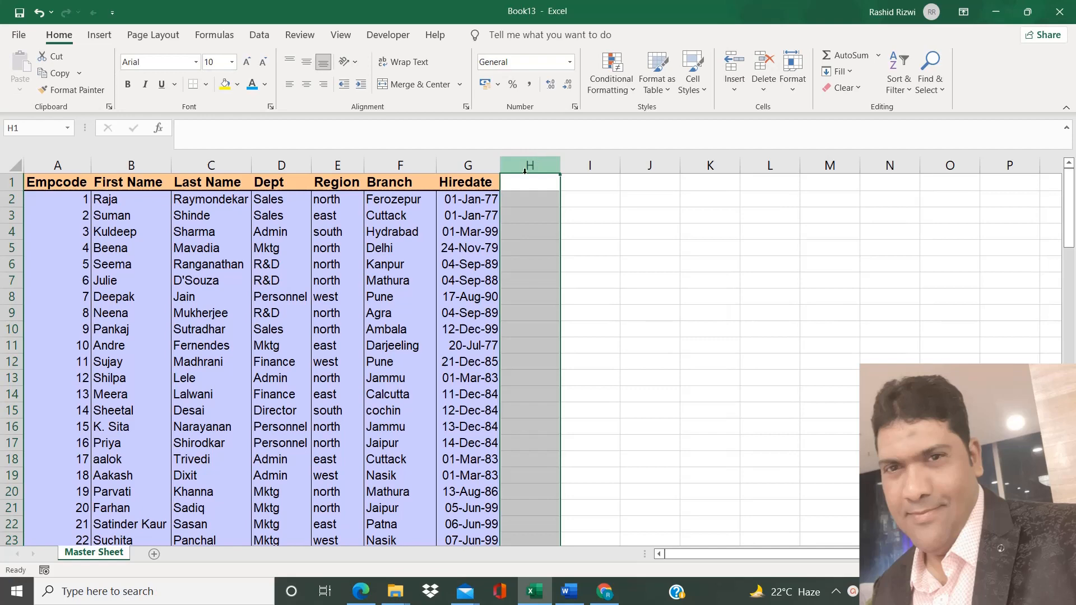
Enter the header EOMONTH in cell H1 next to Hiredate
left_click(525, 182)
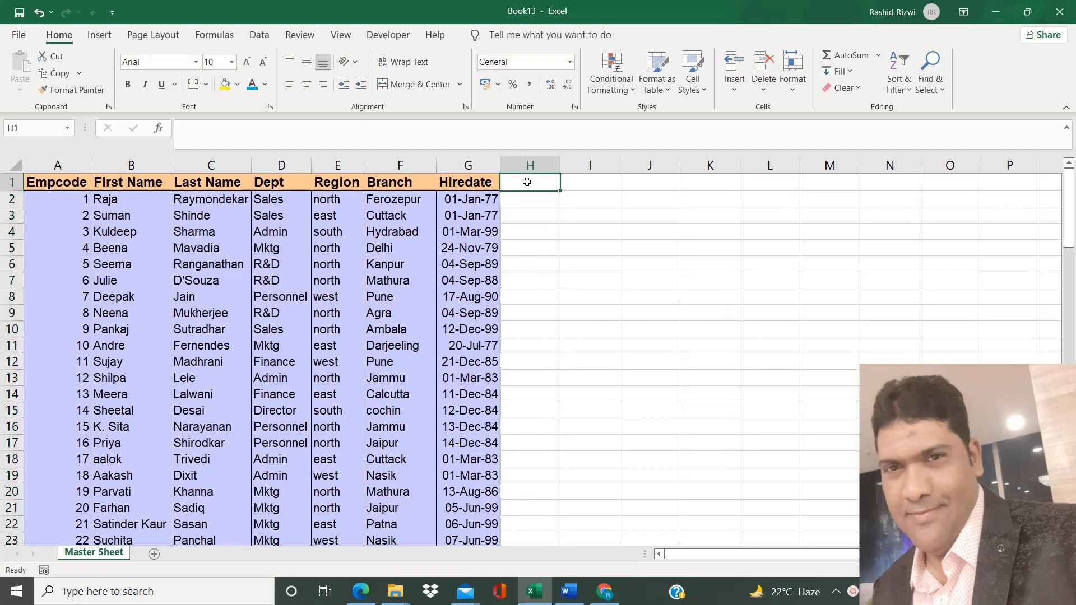
left_click(468, 167)
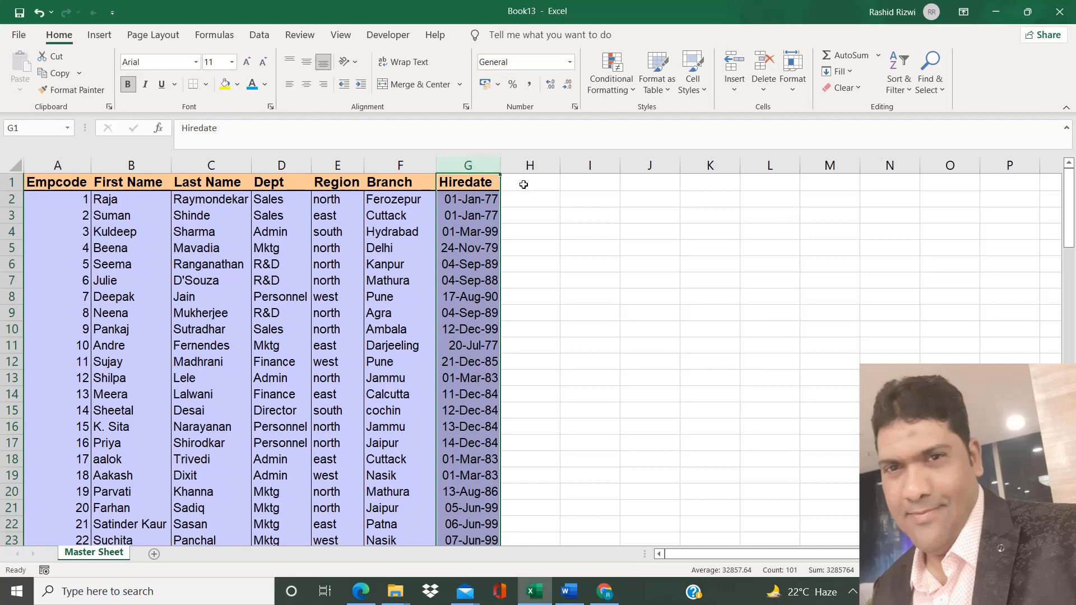
left_click(521, 183)
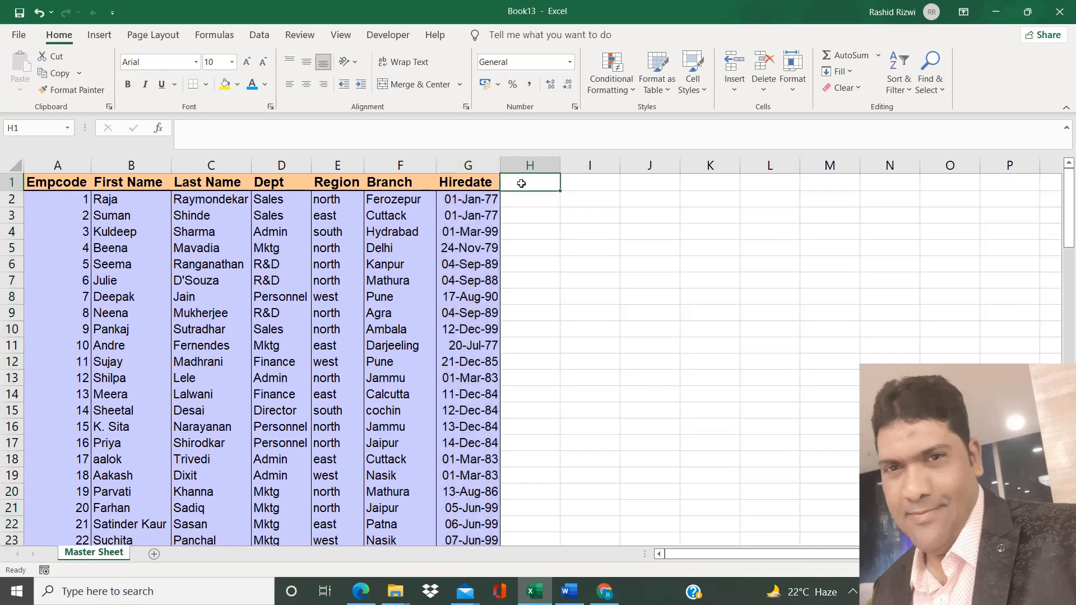
type("EOMON")
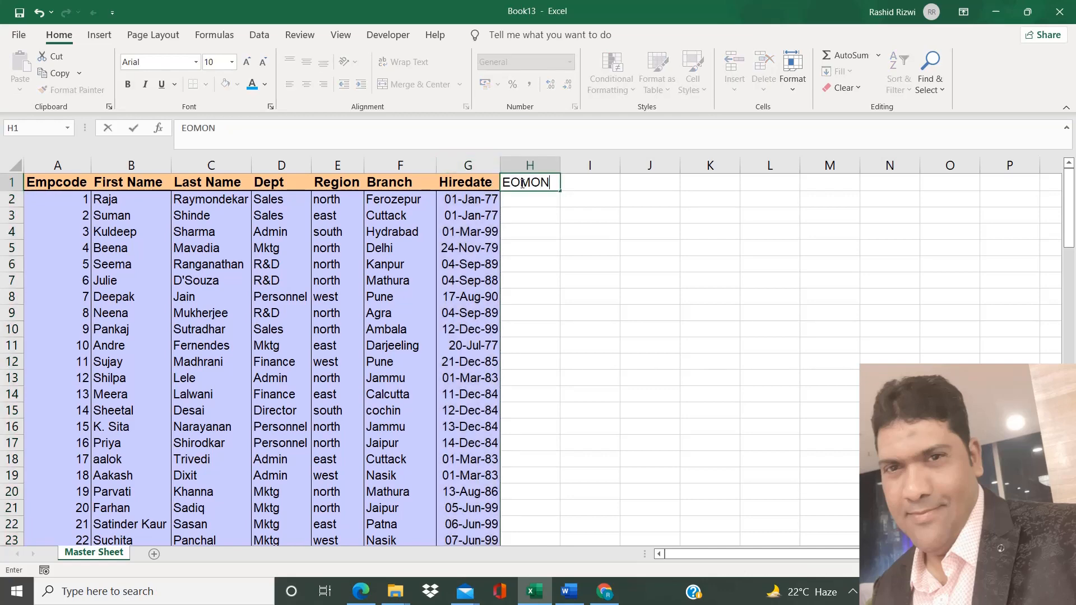
type("TH")
key("Return")
Copy the Hiredate header's formatting onto H1 with Format Painter and autofit column H
left_click(492, 181)
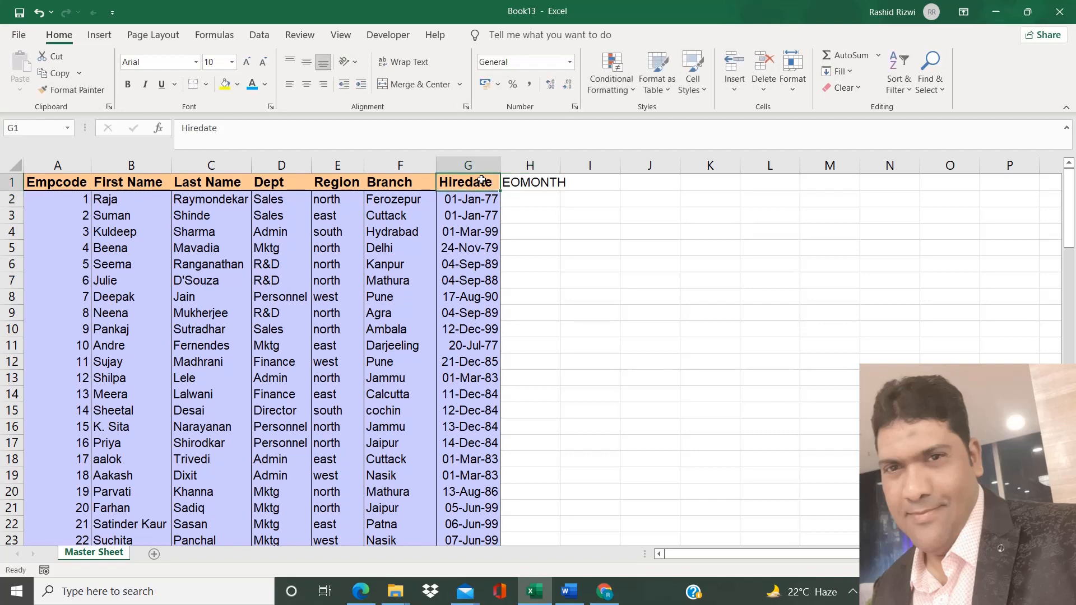
left_click(71, 89)
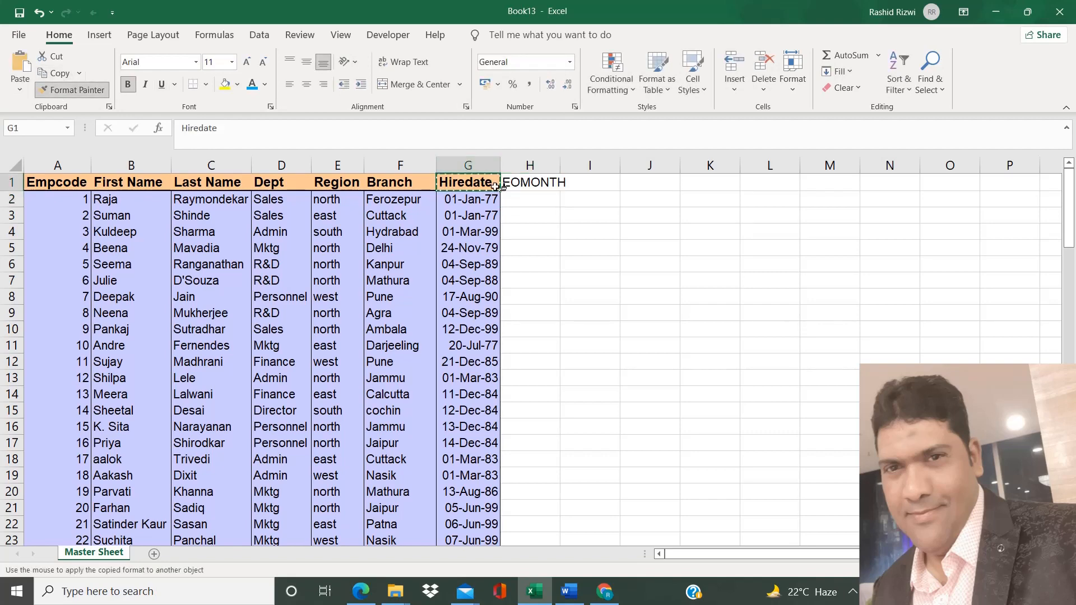
left_click(535, 183)
double_click(561, 163)
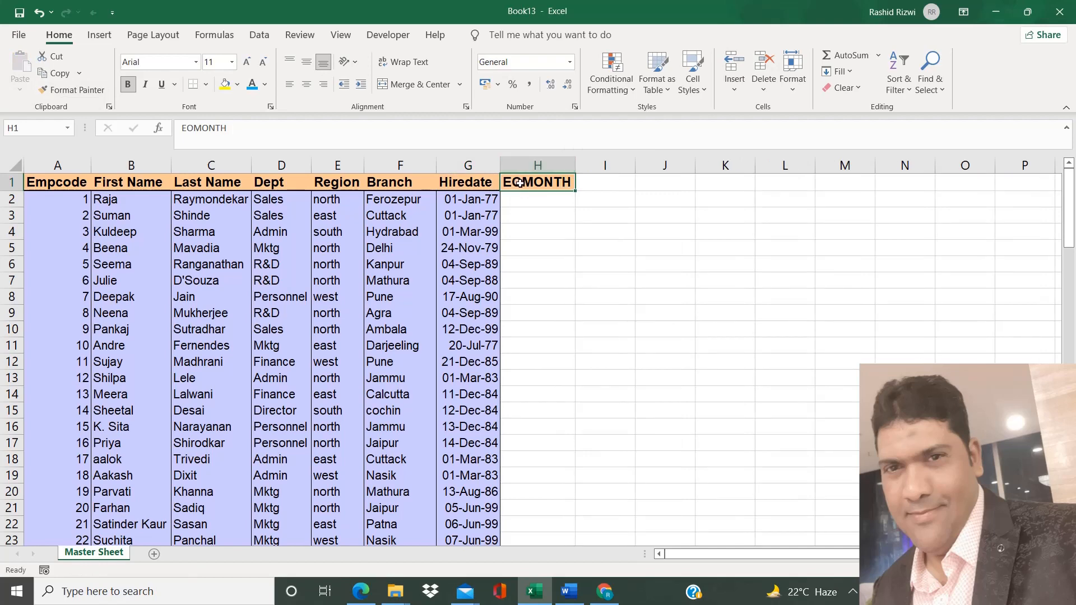
Rename the H1 header to End of Month and autofit column H
type("En")
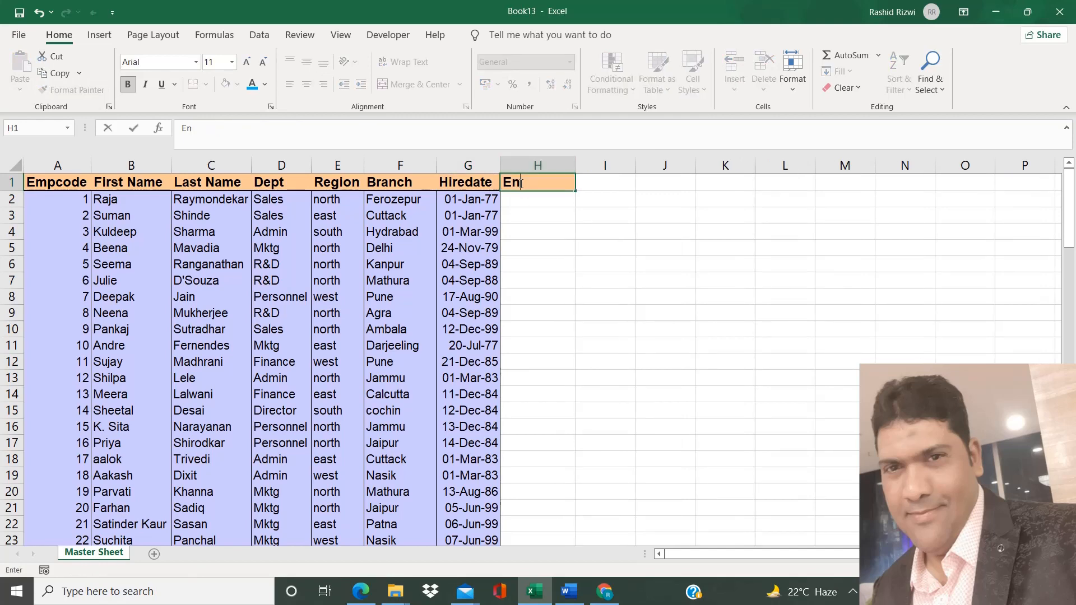
type("d of ZMo")
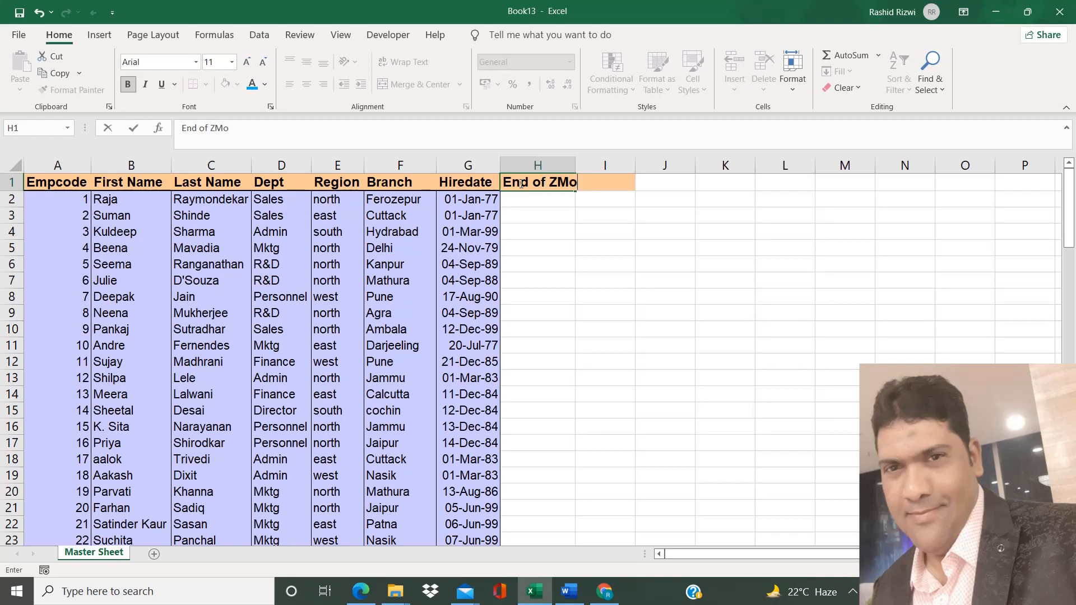
key("BackSpace")
key("BackSpace")
key("BackSpace")
type("Month")
key("Return")
double_click(576, 163)
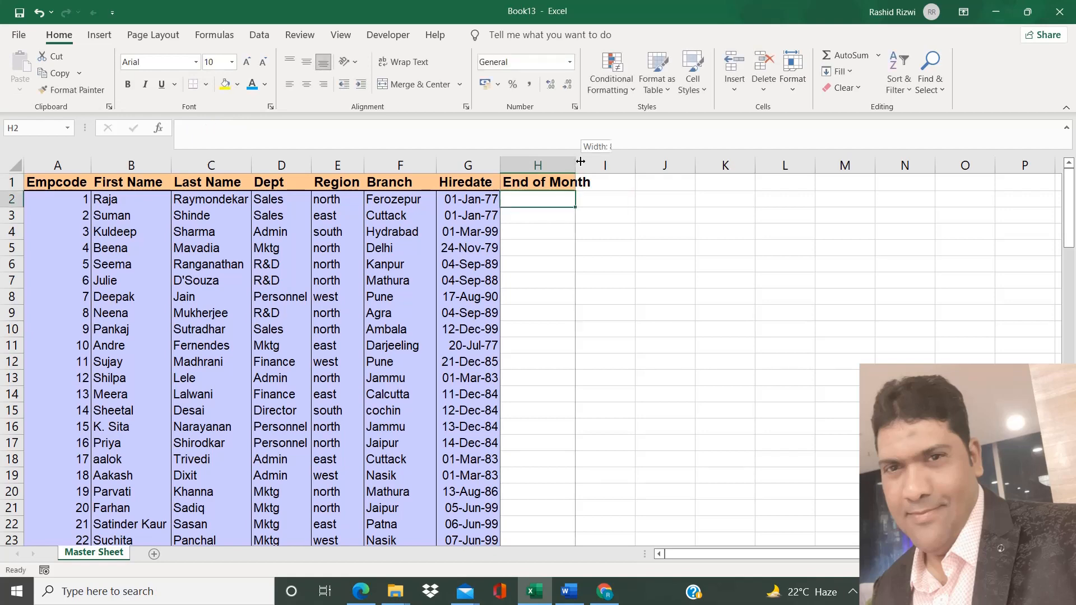
Start an EOMONTH formula in cell H2
type("=epo")
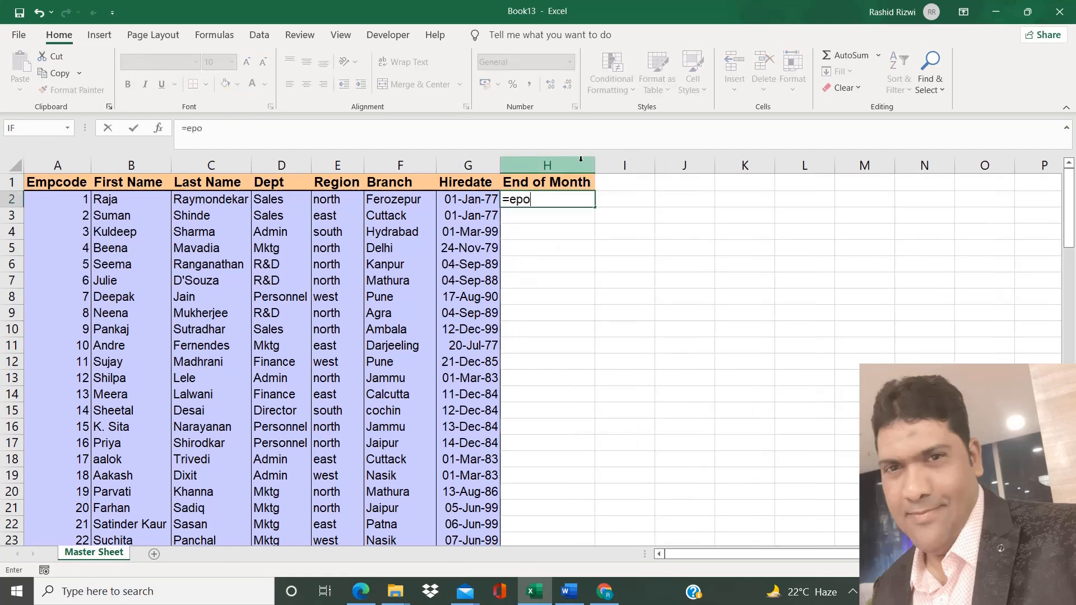
key("BackSpace")
key("BackSpace")
type("o")
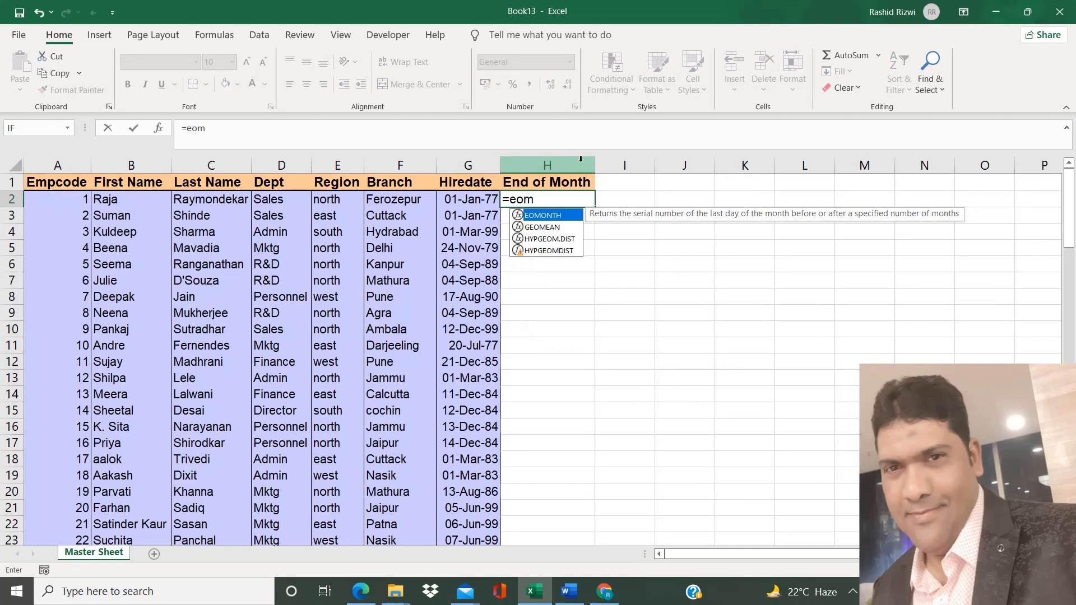
key("Tab")
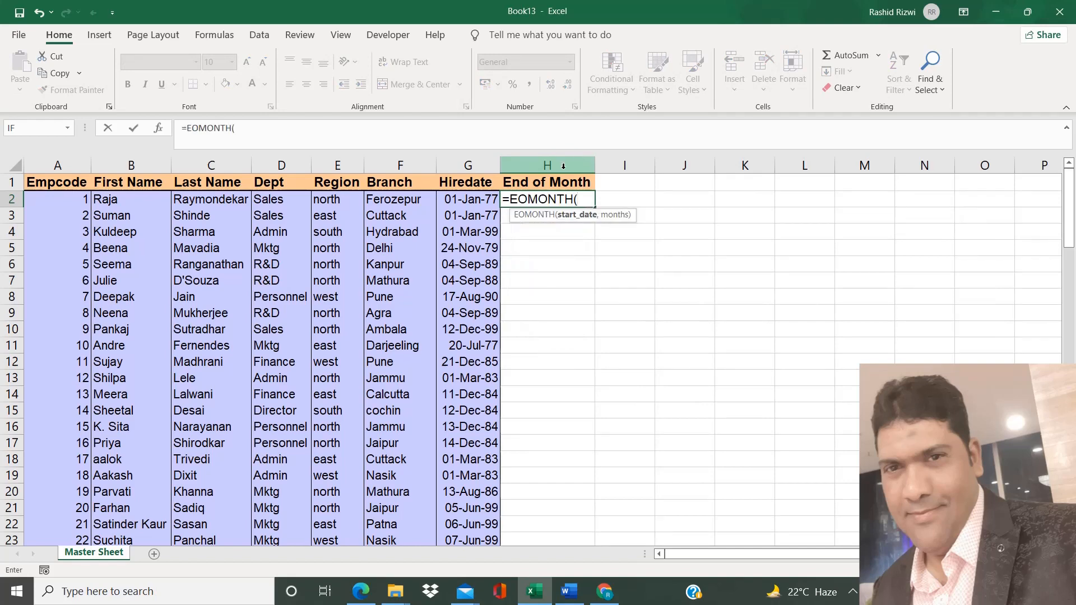
left_click(474, 205)
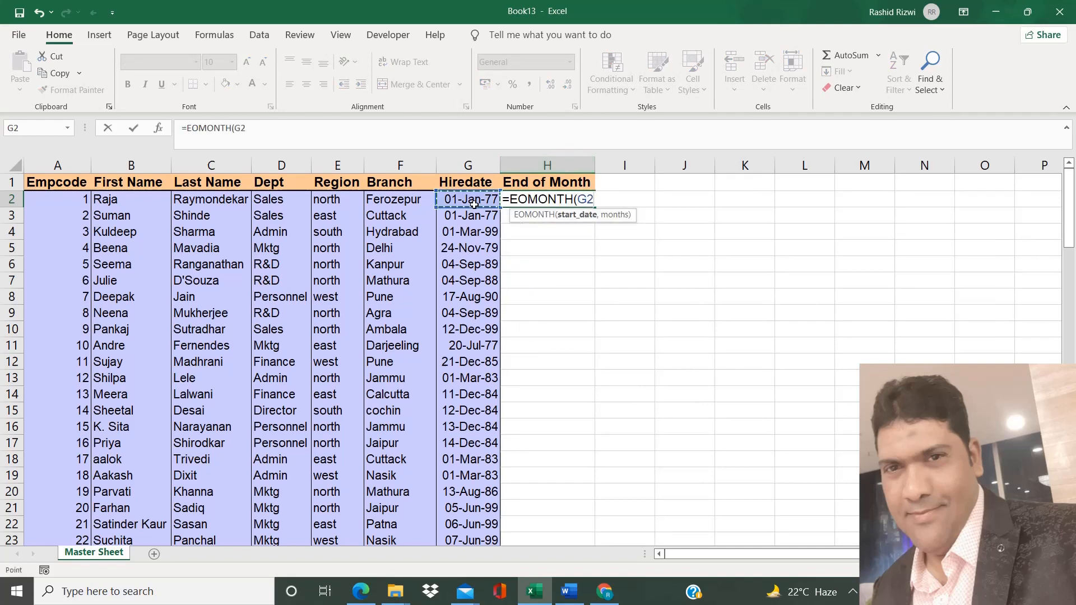
type(",")
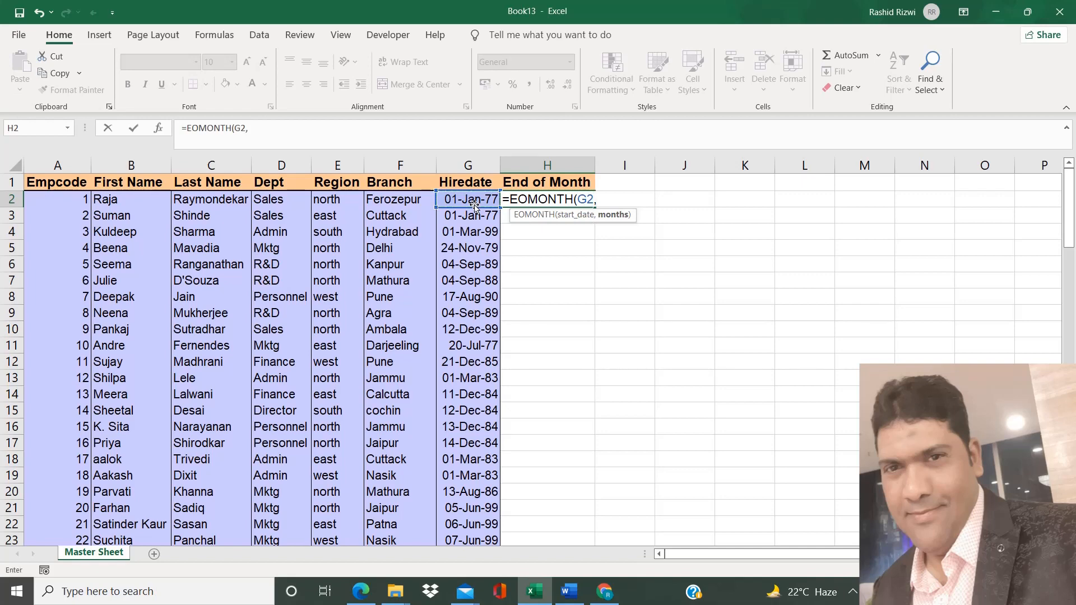
type("0")
key("ctrl+a")
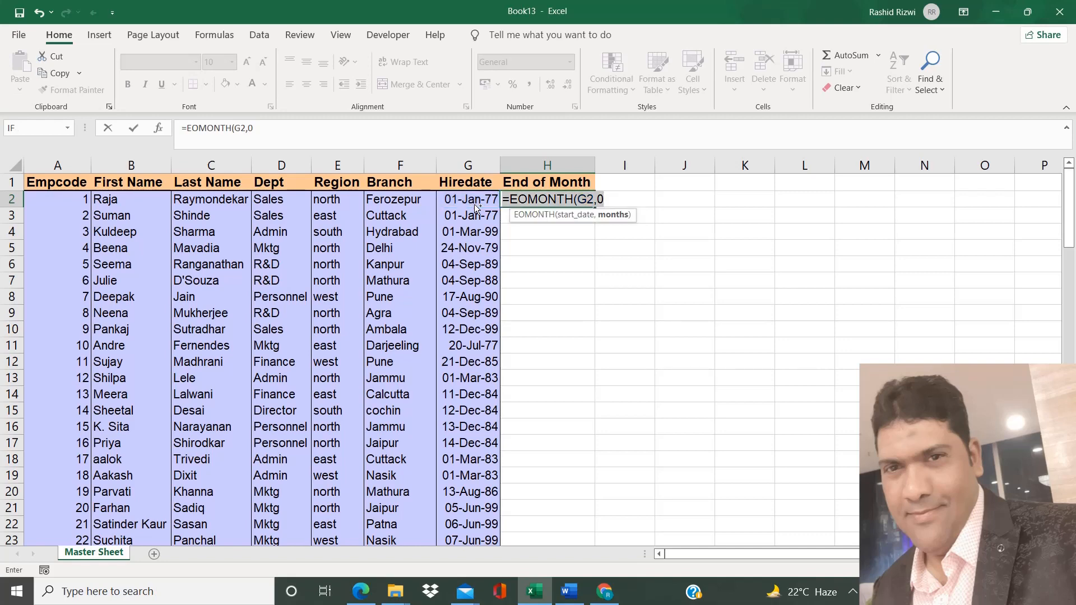
left_click(611, 200)
key("BackSpace")
key("BackSpace")
key("BackSpace")
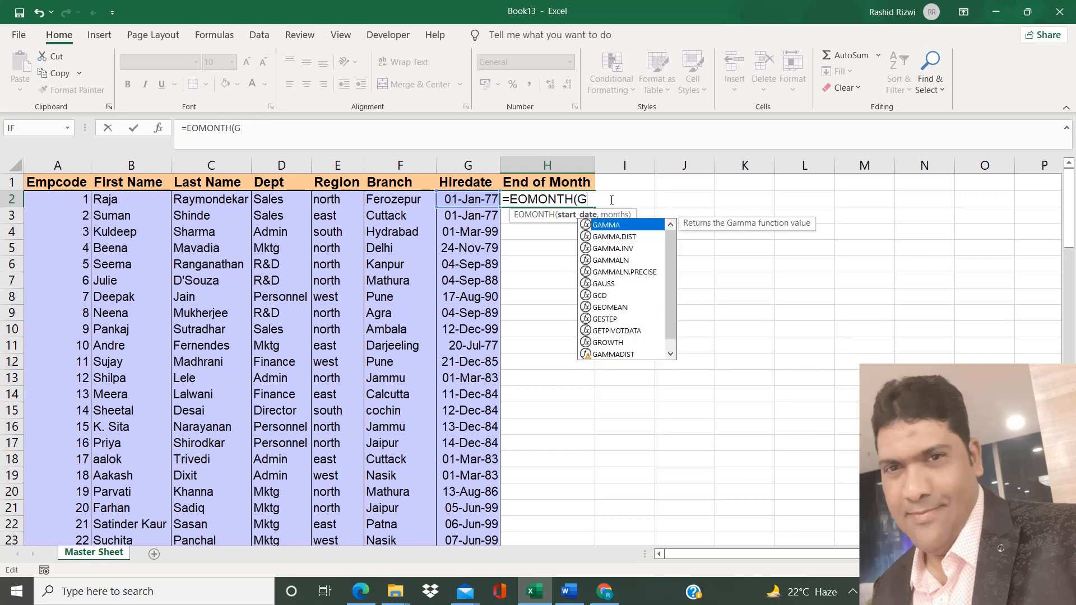
key("BackSpace")
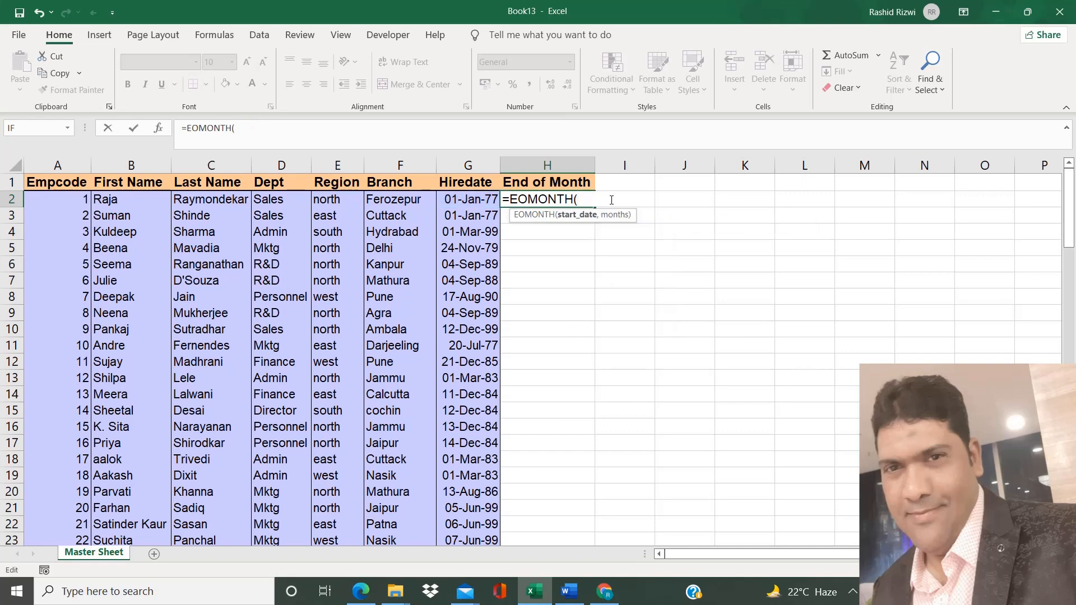
Complete EOMONTH's arguments with start date G2 and months 0, then fill the formula down column H
left_click(159, 129)
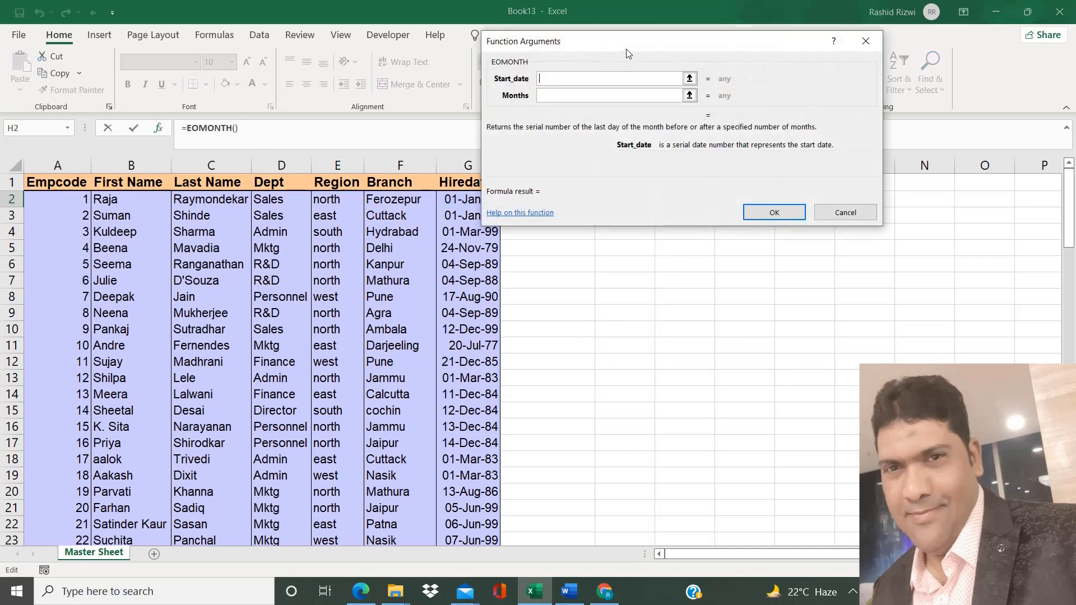
left_click_drag(624, 52, 703, 103)
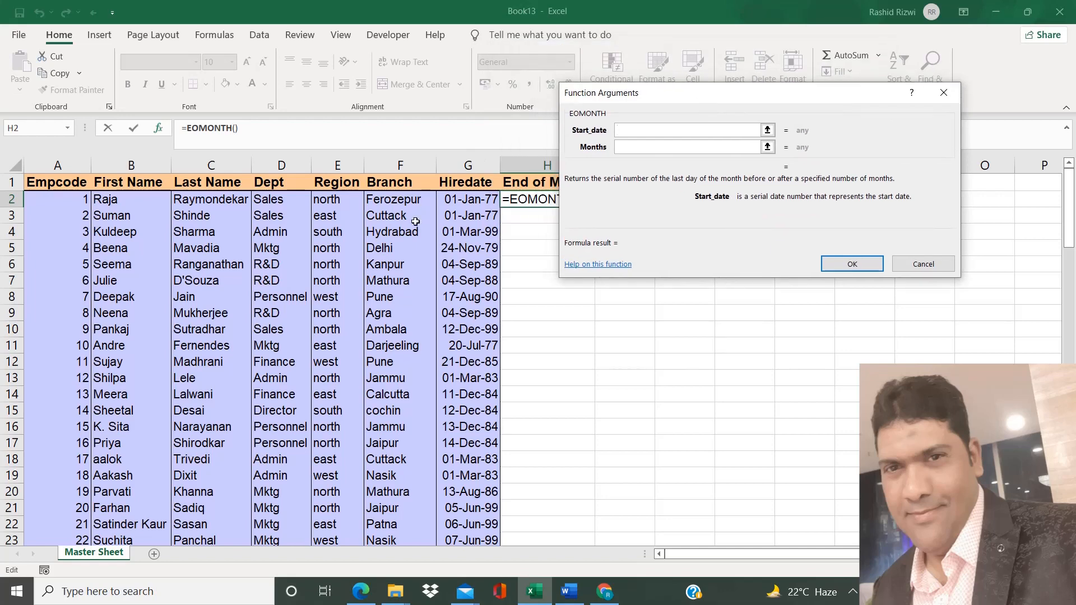
left_click(458, 200)
left_click(636, 147)
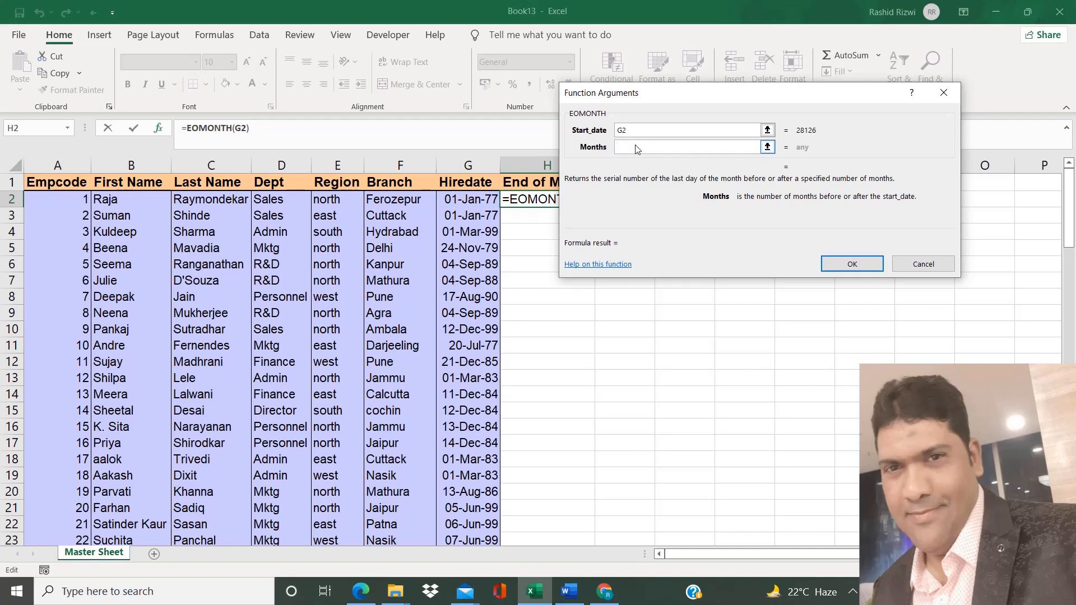
type("0")
left_click(850, 265)
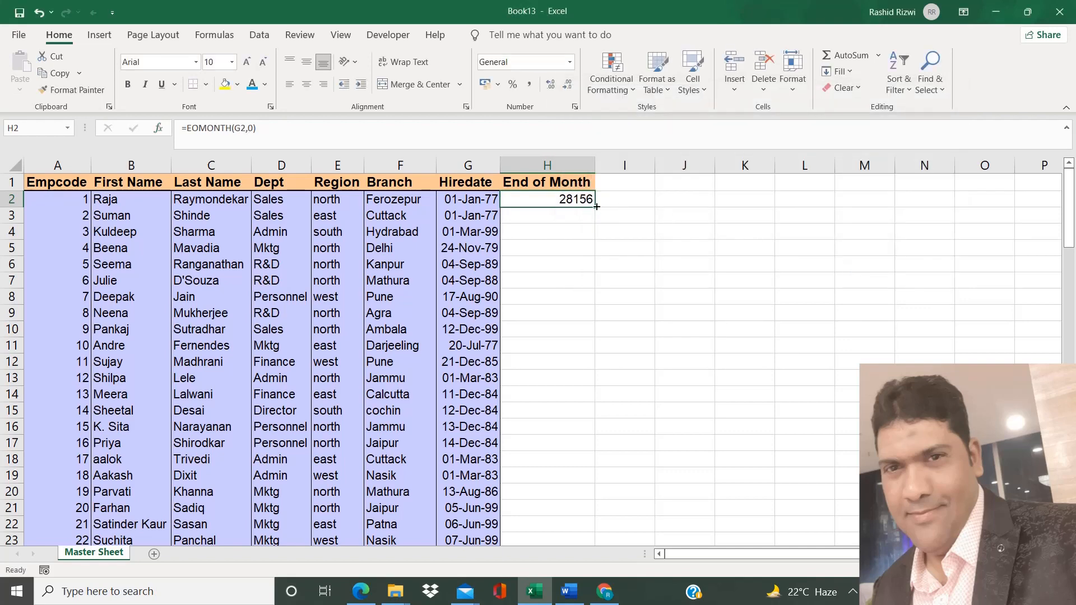
double_click(596, 206)
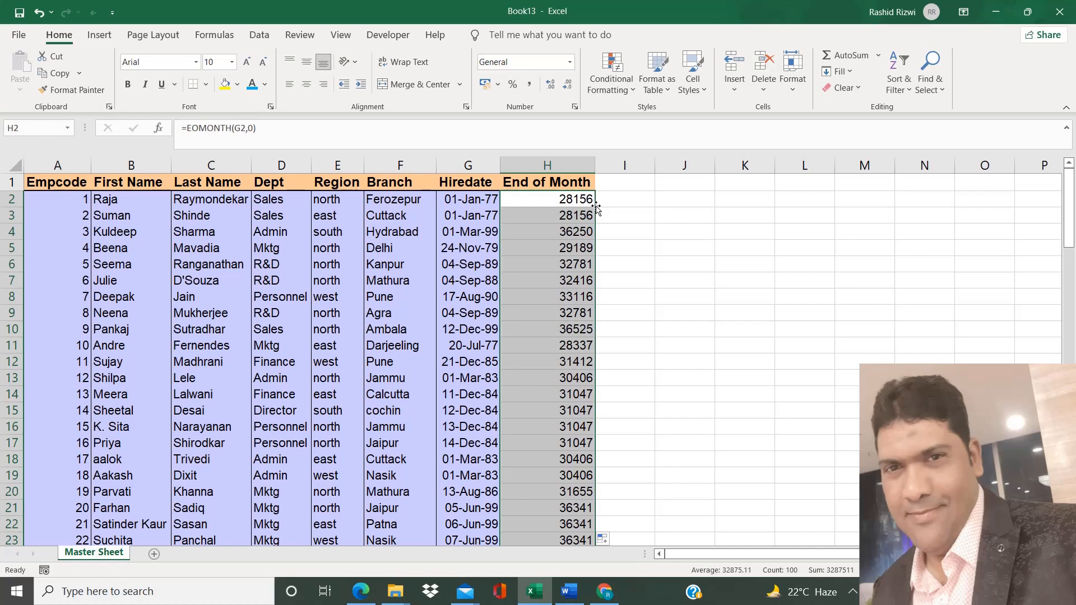
Format the End of Month results as Short Date
key("ctrl+shift+3")
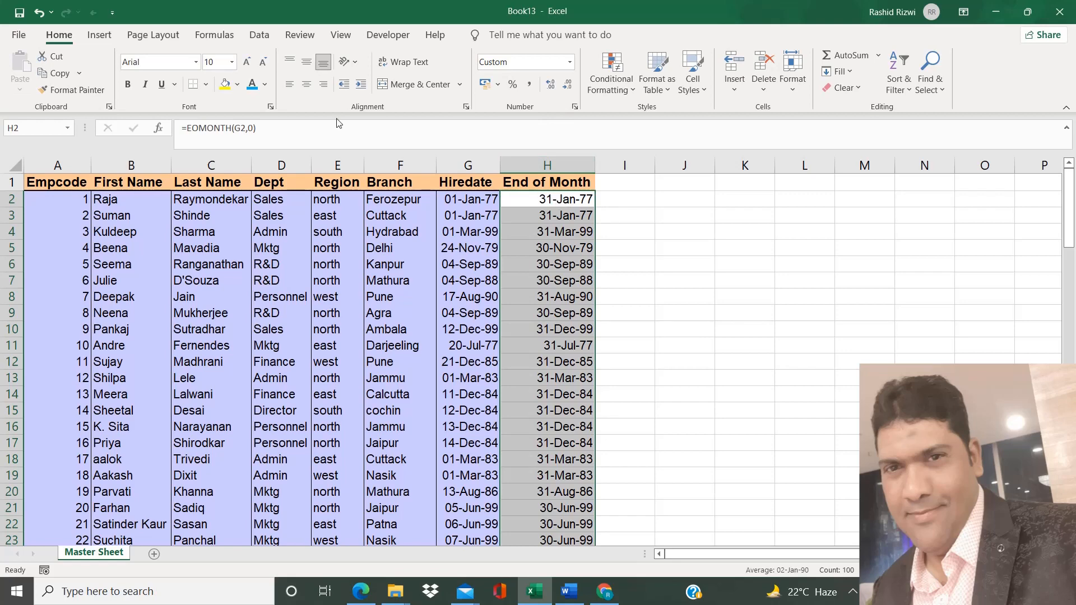
key("ctrl+1")
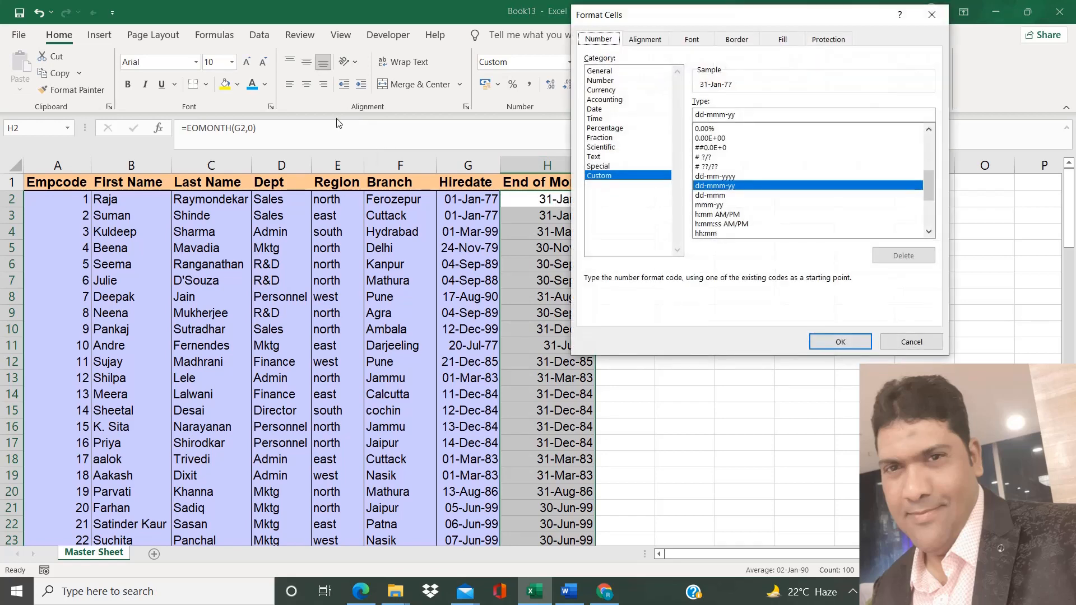
left_click(900, 343)
left_click(570, 63)
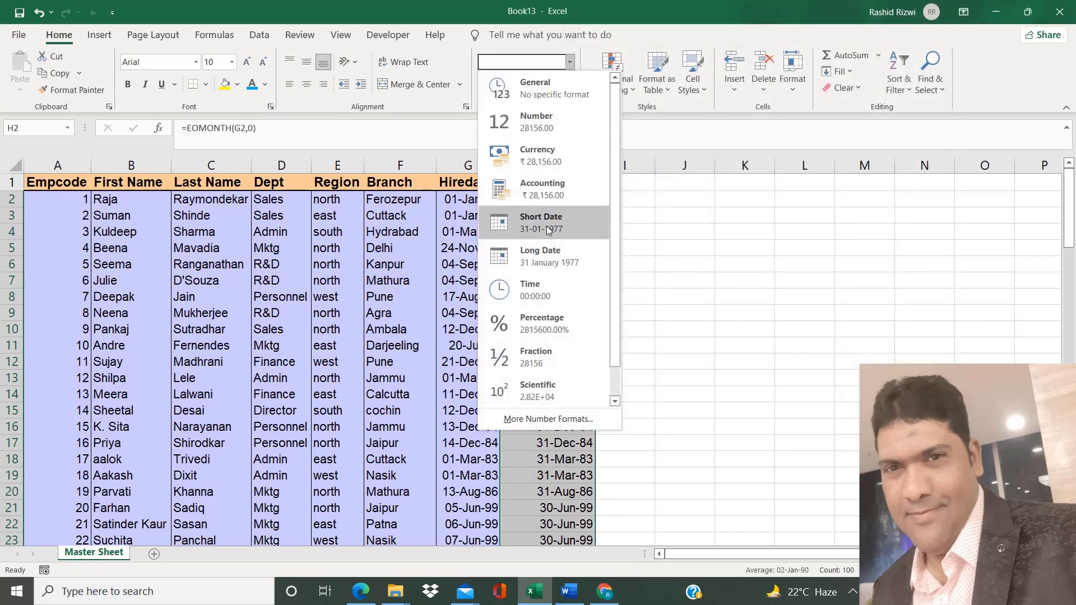
left_click(548, 231)
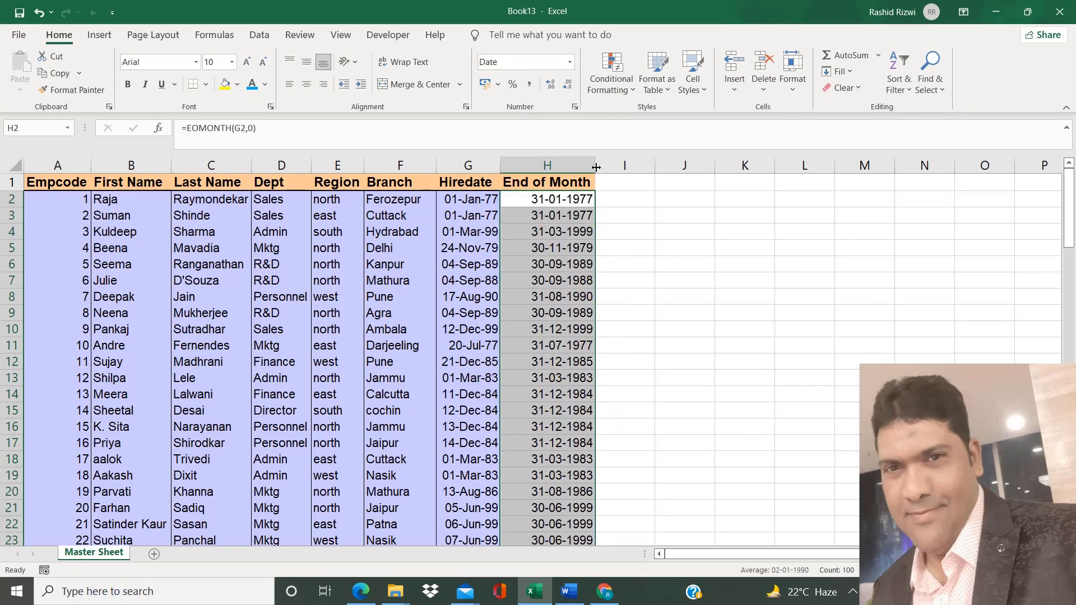
Examine the EOMONTH formula in cell H2
left_click(532, 199)
double_click(532, 199)
key("Return")
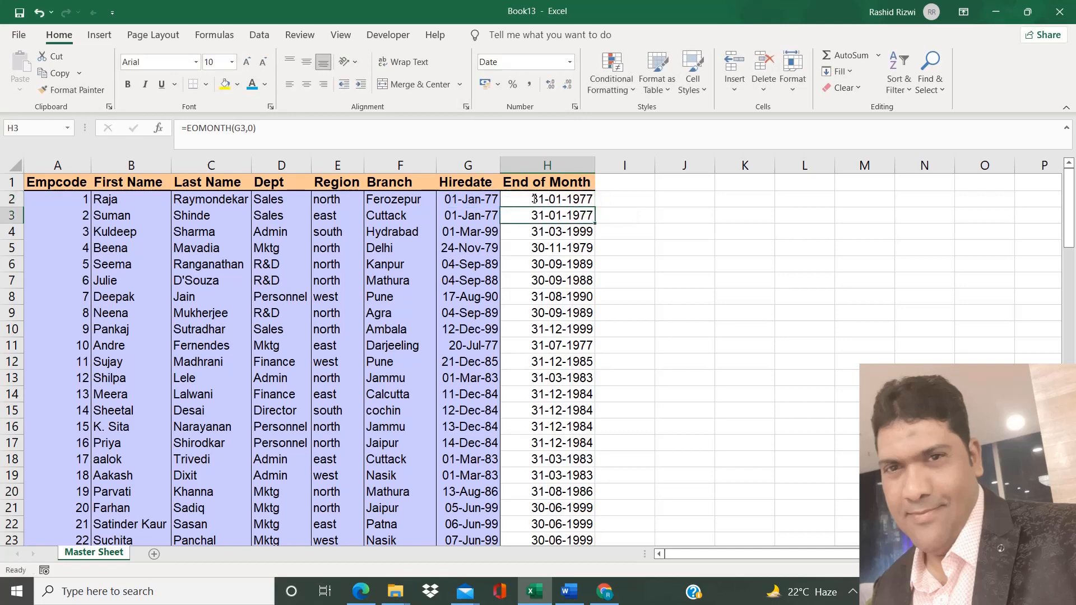
double_click(533, 199)
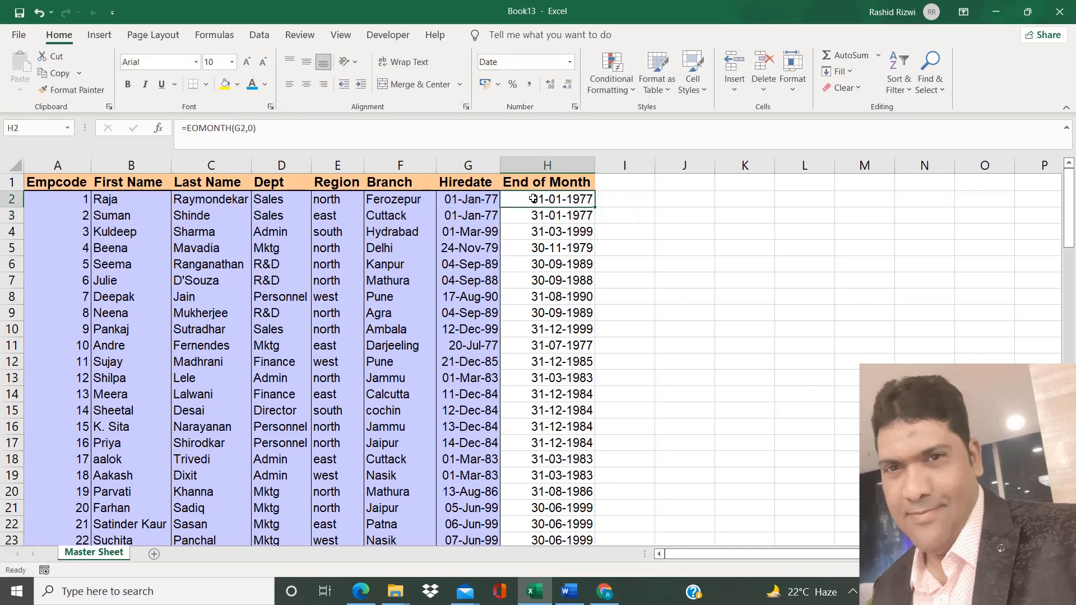
Change the EOMONTH months argument in H2 to 1 and fill the formula down column H
left_click(159, 128)
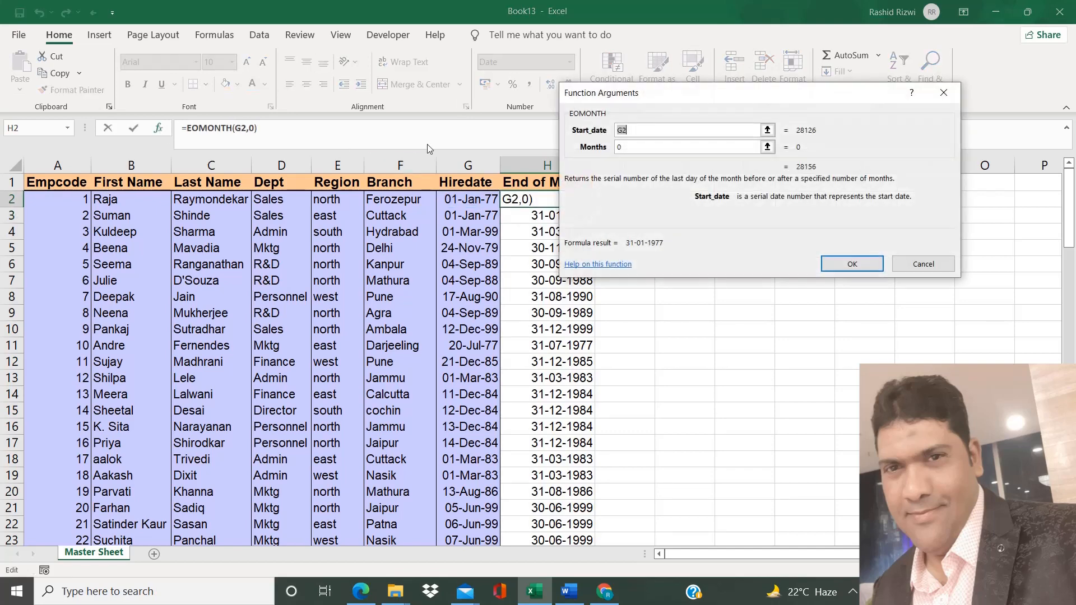
left_click(635, 148)
key("BackSpace")
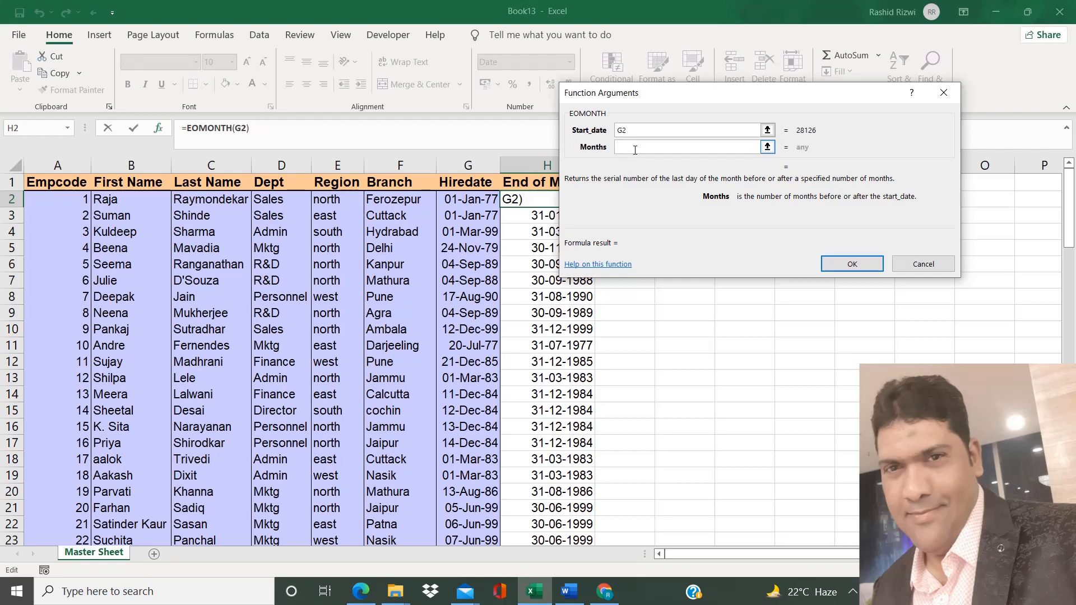
type("1")
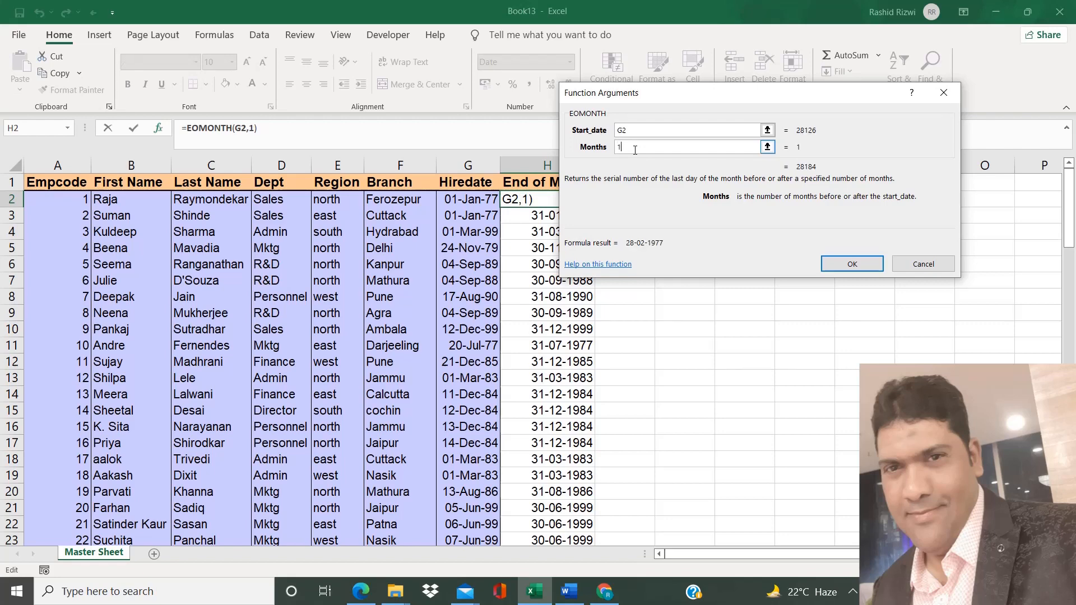
left_click(866, 264)
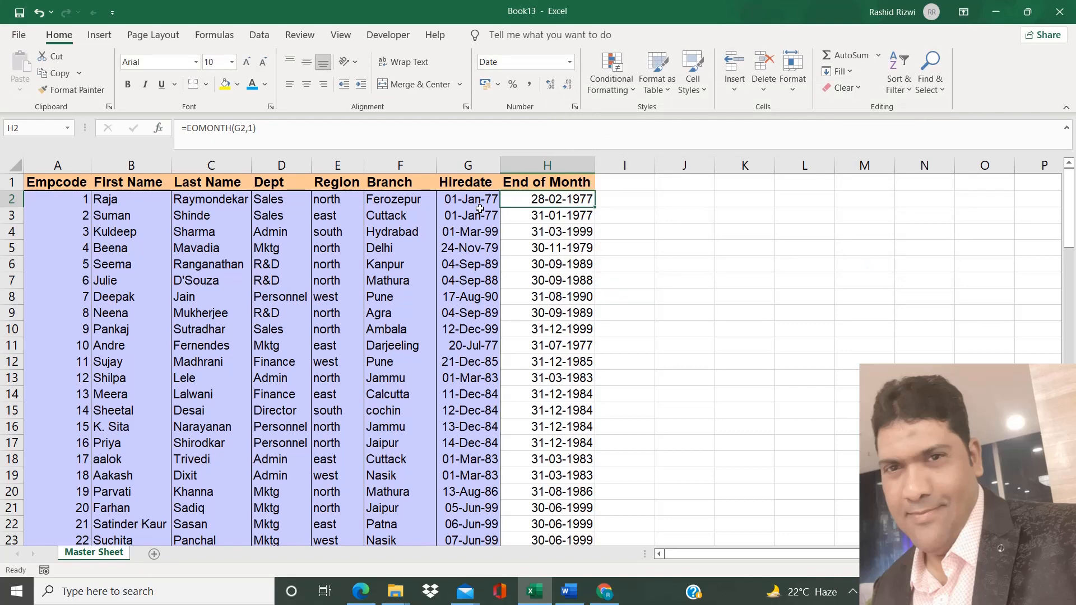
double_click(595, 207)
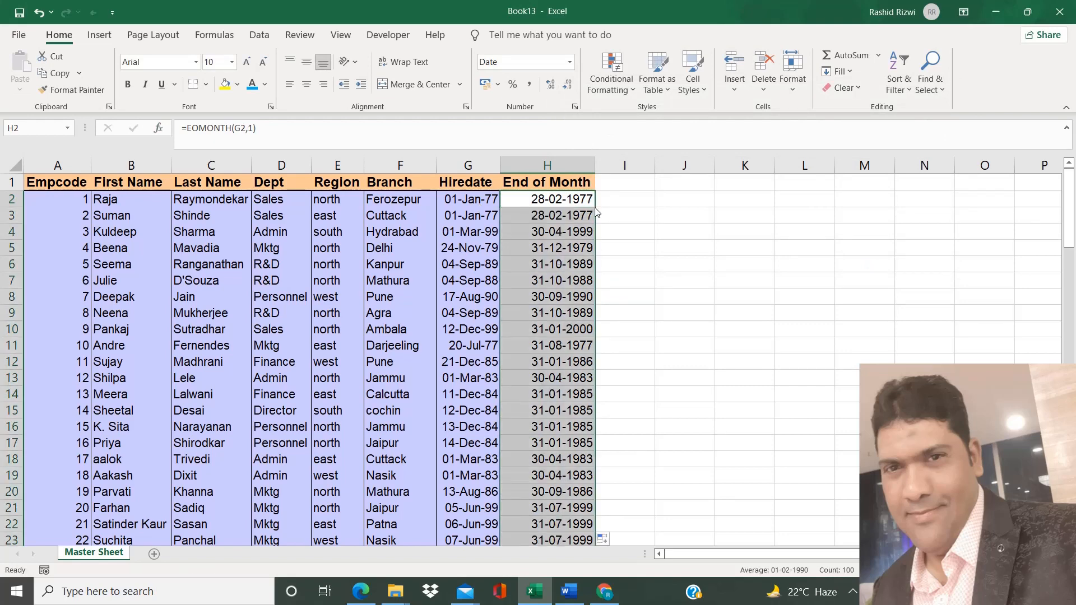
Change the EOMONTH months argument in H2 to -1 and fill the formula down column H
left_click(580, 199)
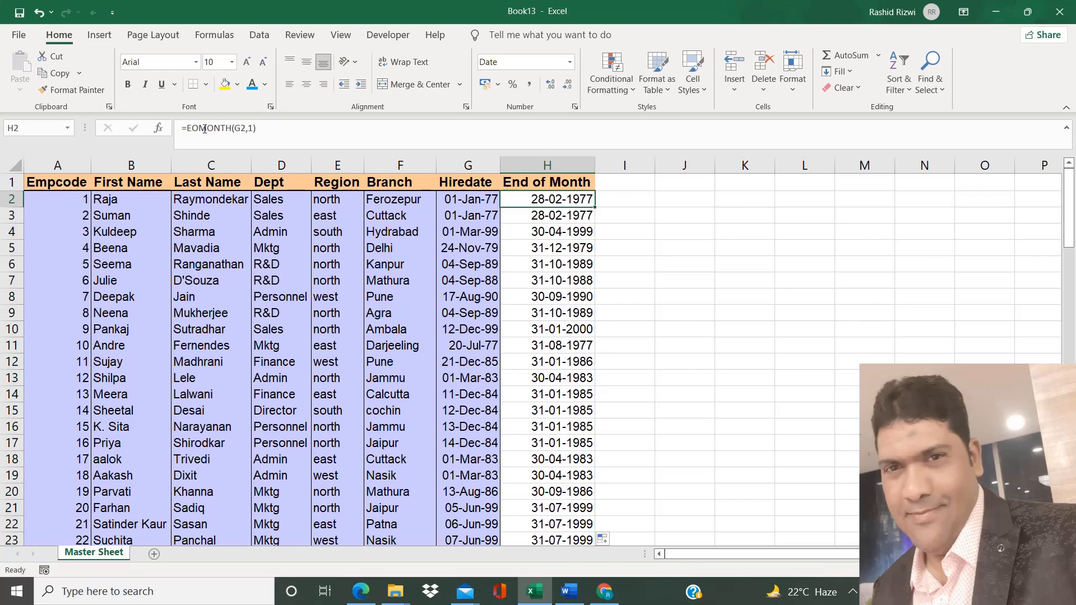
left_click(163, 128)
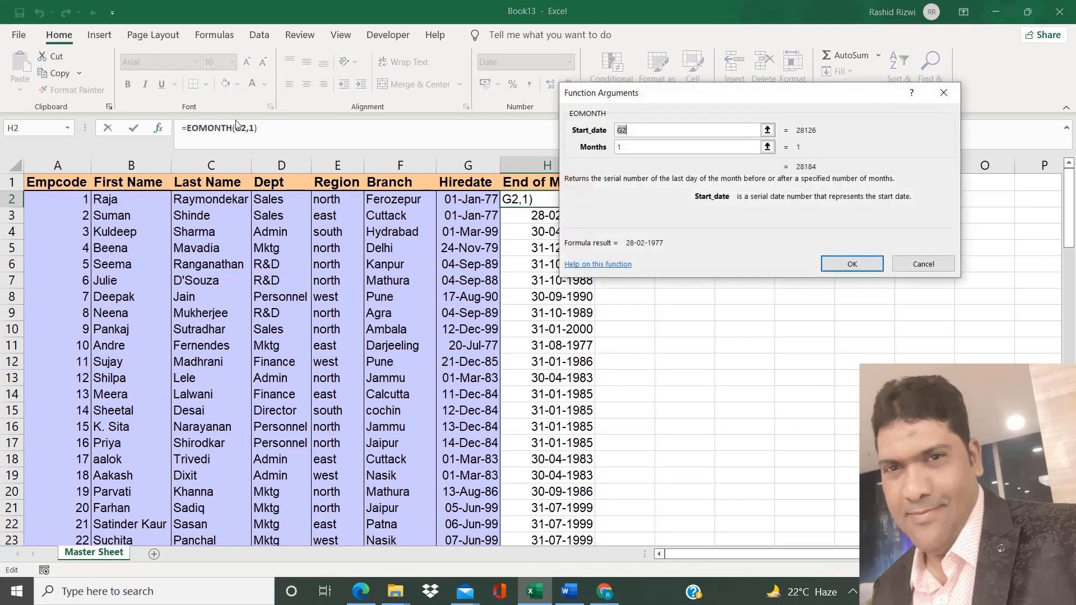
left_click(649, 149)
key("BackSpace")
type("-1")
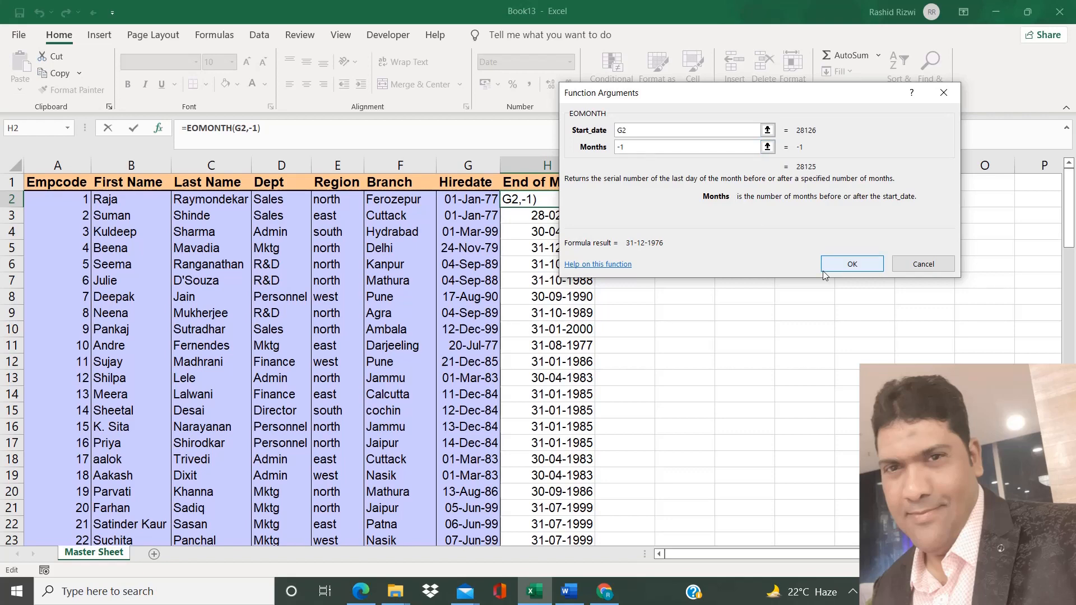
left_click(866, 264)
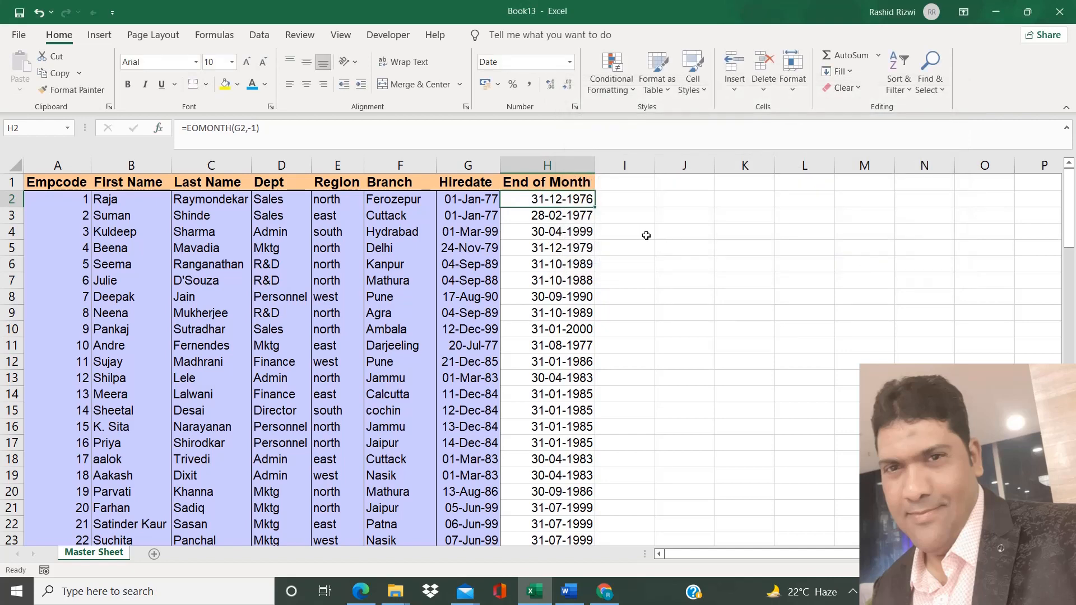
double_click(594, 207)
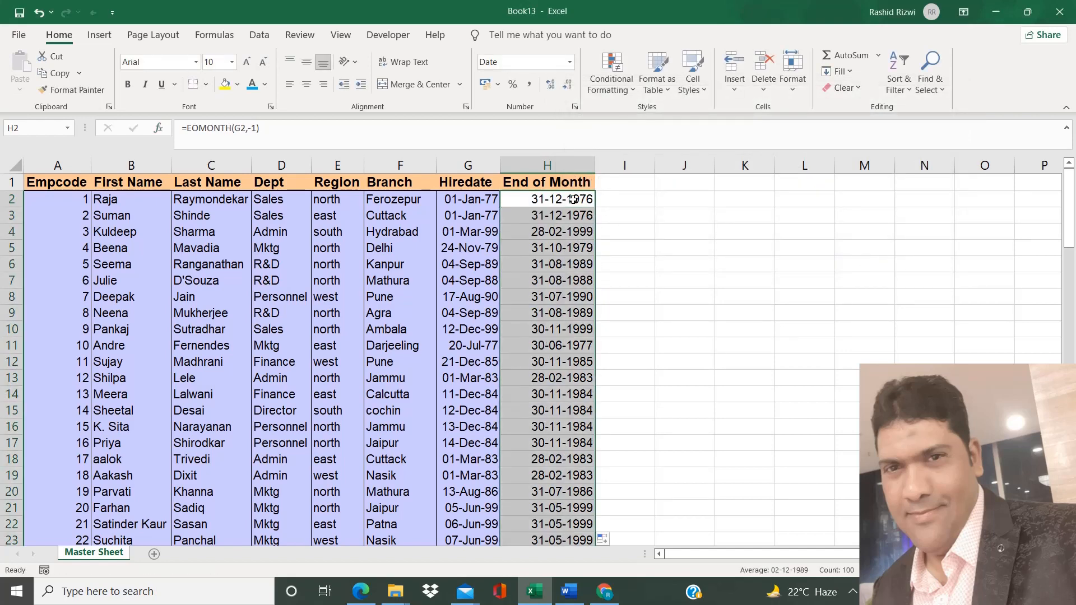
Set the EOMONTH months argument in H2 back to 0 and refill the formula down column H
left_click(158, 128)
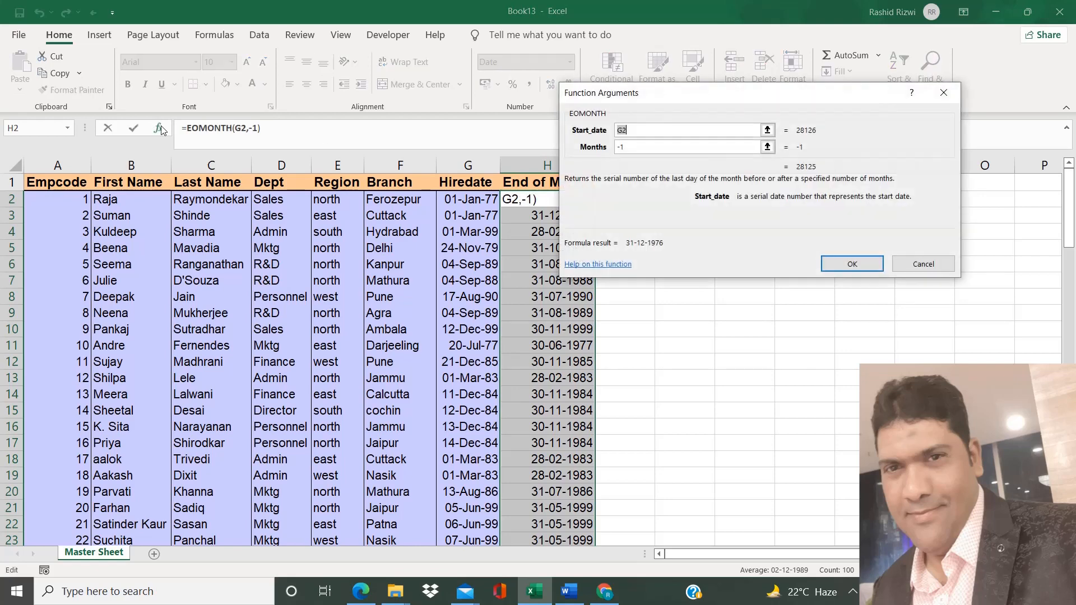
left_click(627, 148)
key("BackSpace")
key("BackSpace")
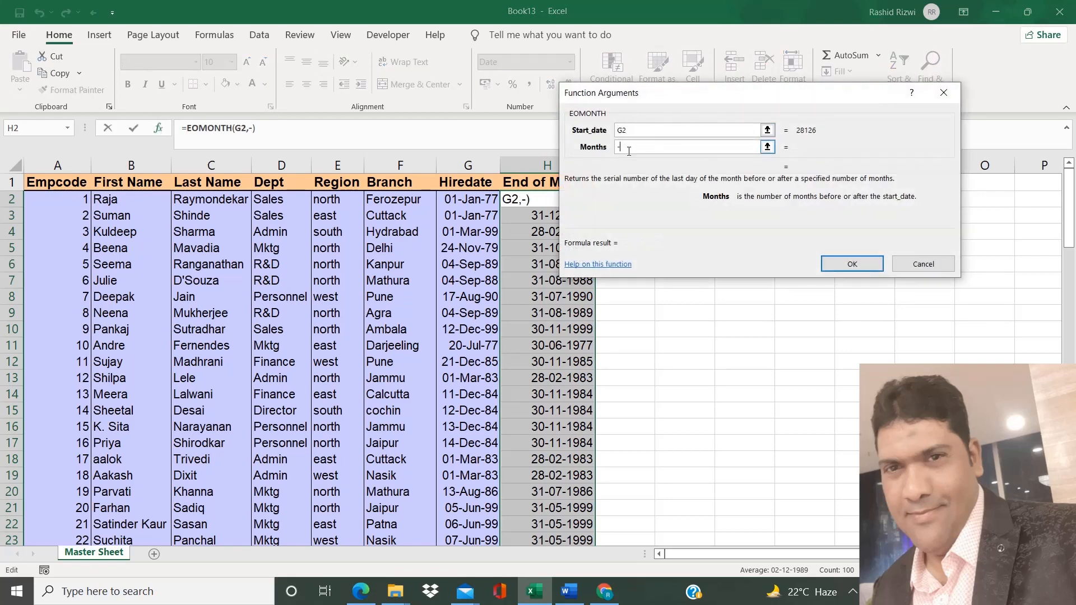
type("0")
key("Return")
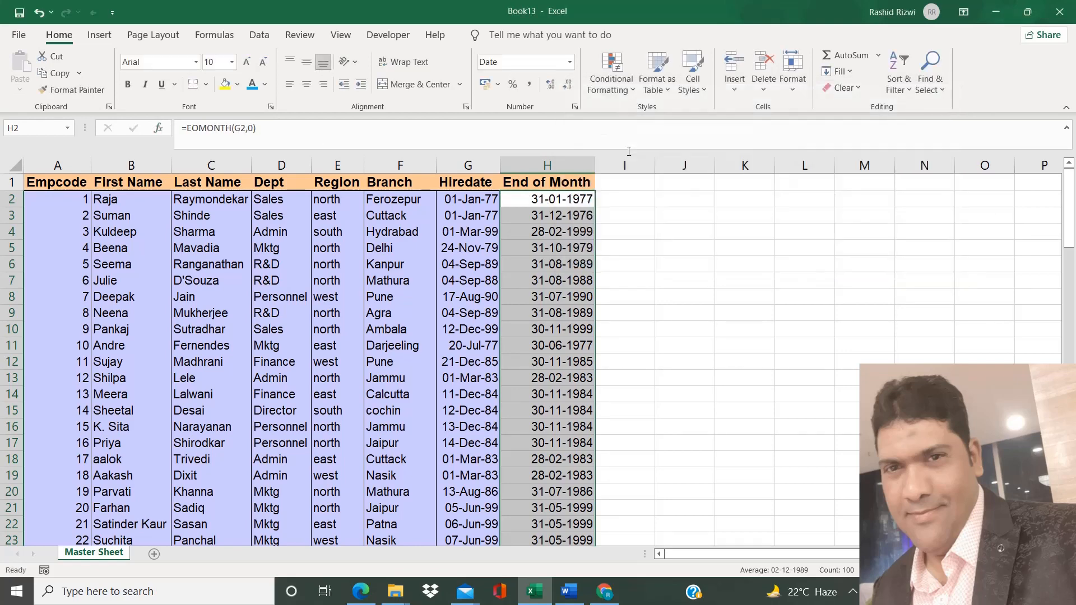
left_click(571, 199)
left_click(598, 209)
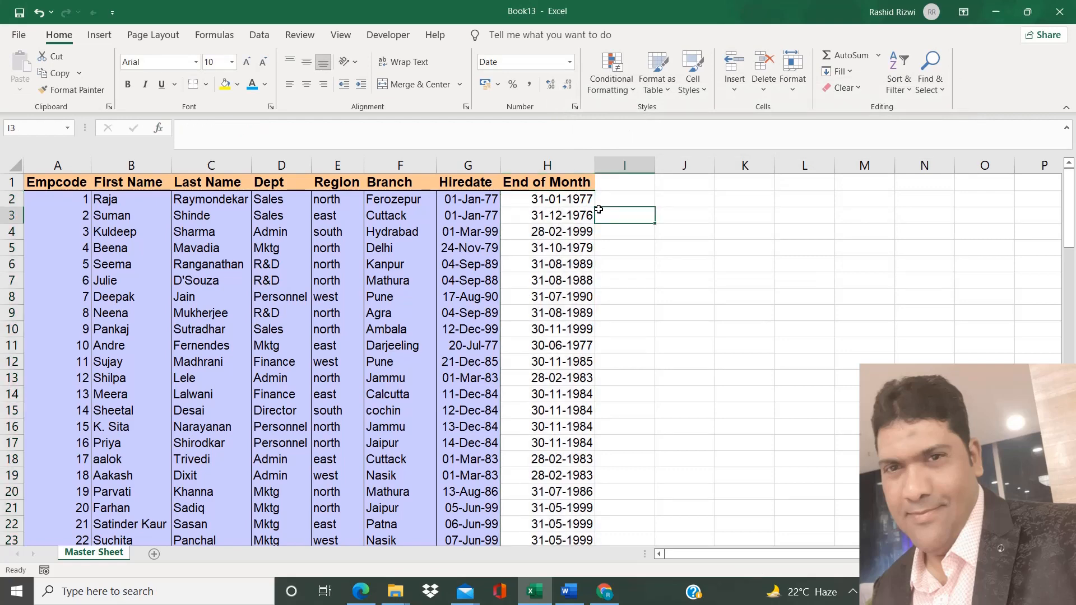
left_click(588, 197)
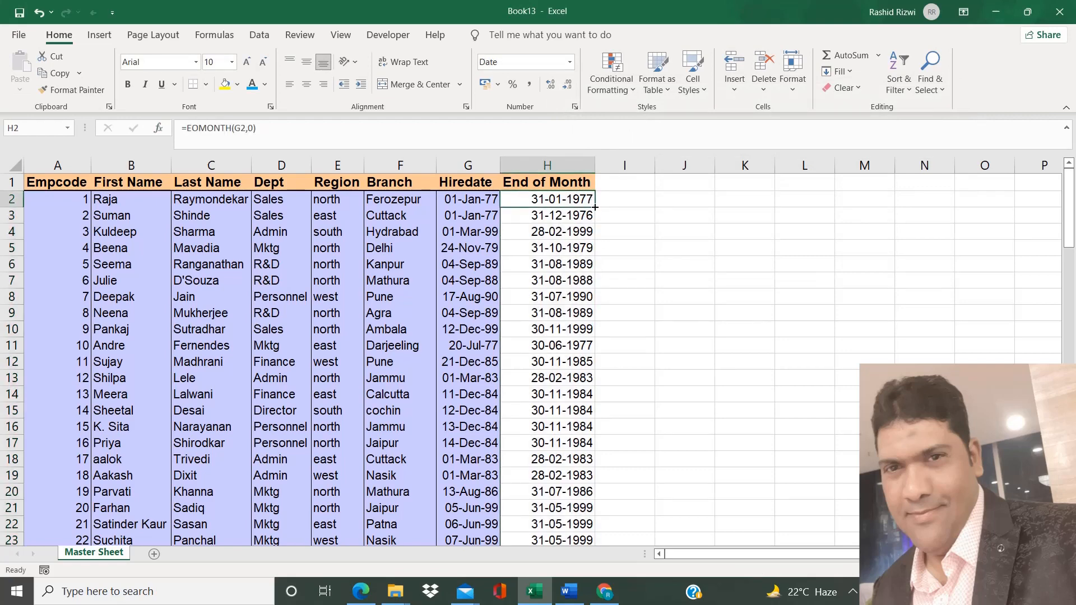
double_click(595, 207)
Enter the header "Start of the Month" in cell I1
left_click(608, 187)
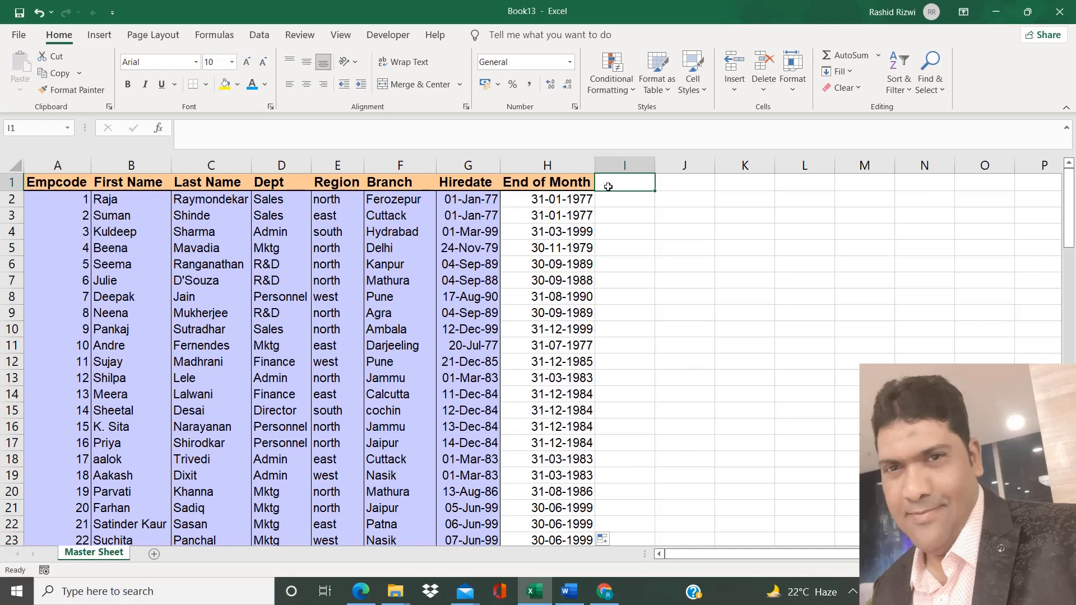
type("St")
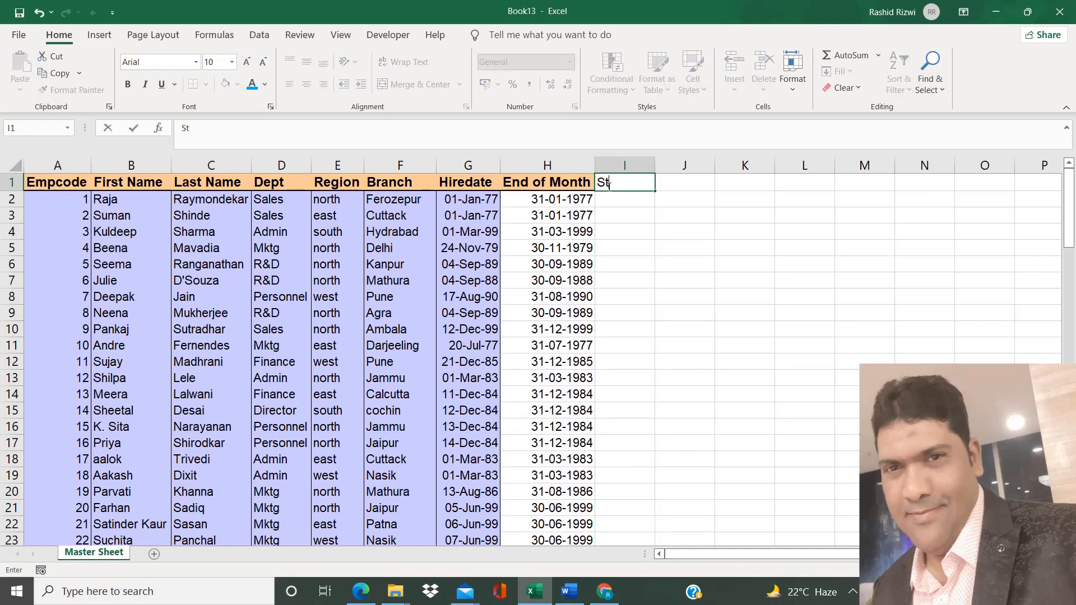
type("art of the")
key("BackSpace")
type("Month")
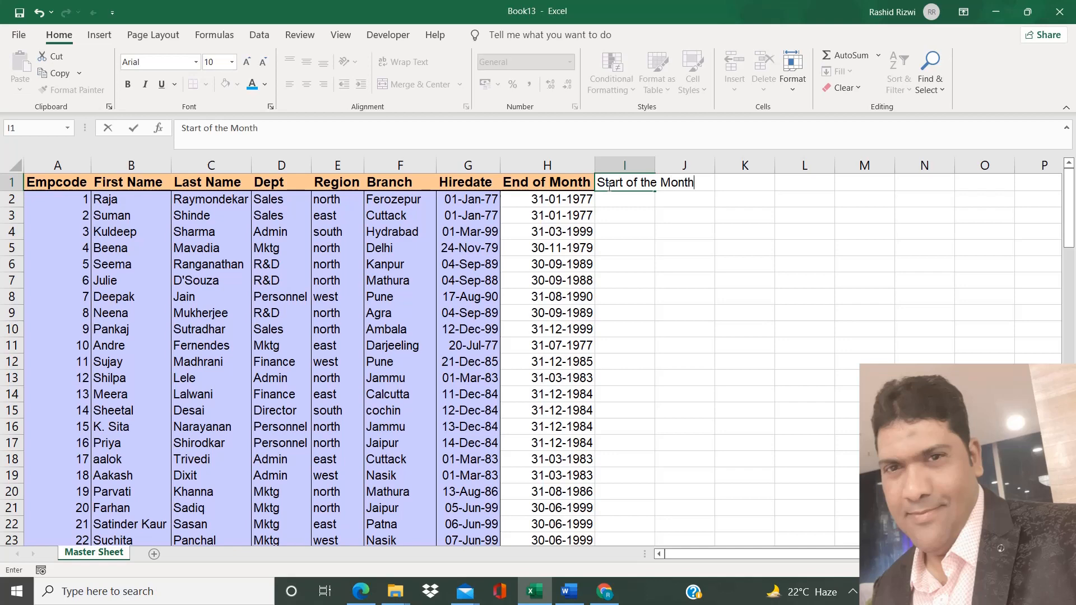
key("Return")
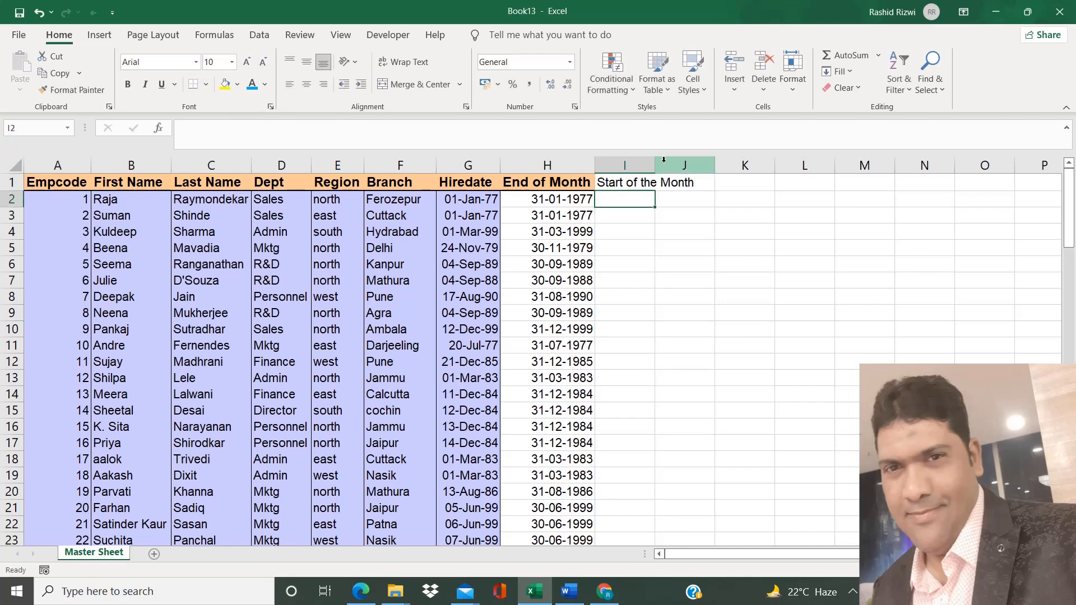
Copy the End of Month header's formatting to the Start of the Month header and autofit column I
left_click_drag(655, 164, 698, 165)
left_click(549, 182)
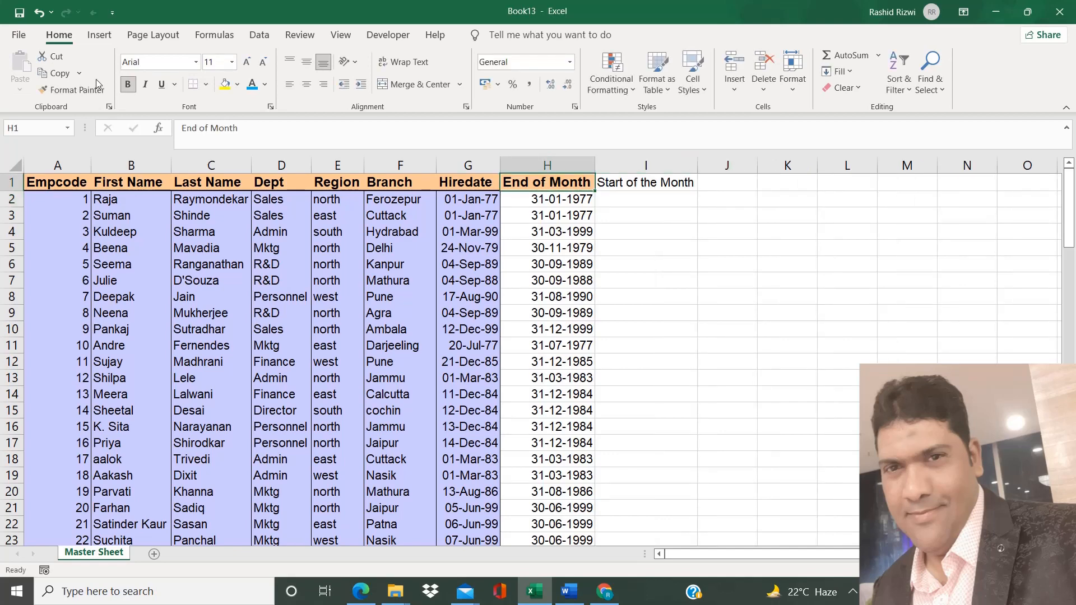
left_click(73, 89)
left_click(657, 183)
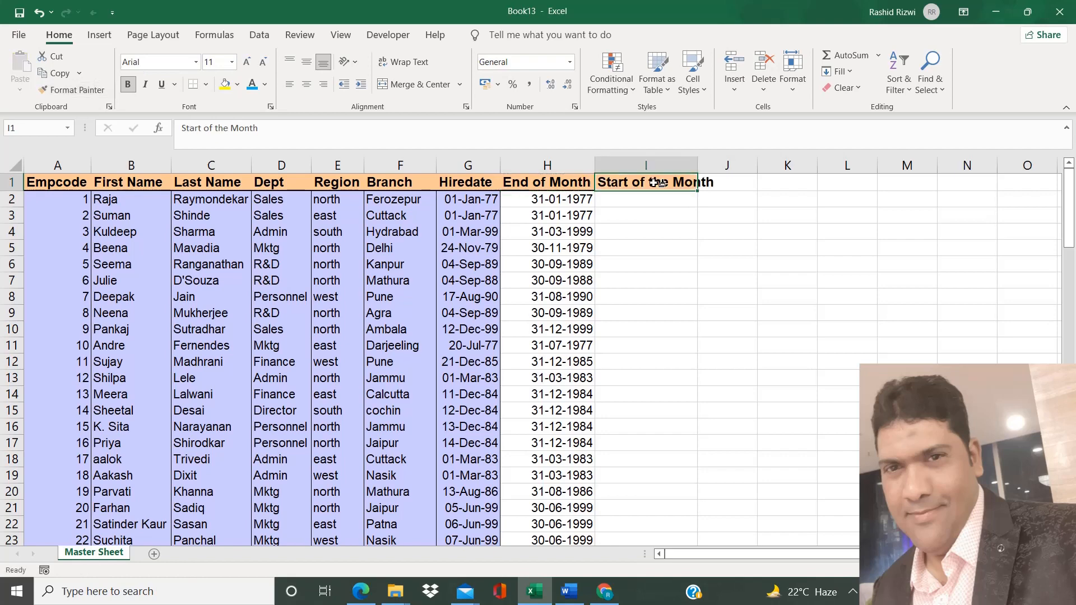
double_click(697, 162)
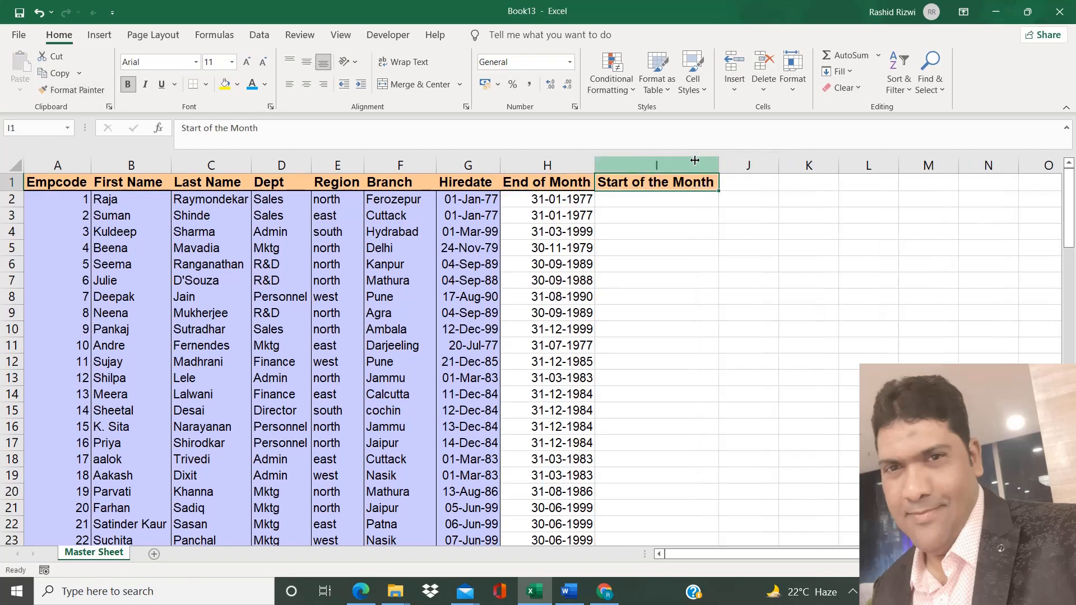
Enter an EOMONTH formula in I2 with start date G2 and months -1, then fill it down column I
left_click(617, 202)
type("=eo")
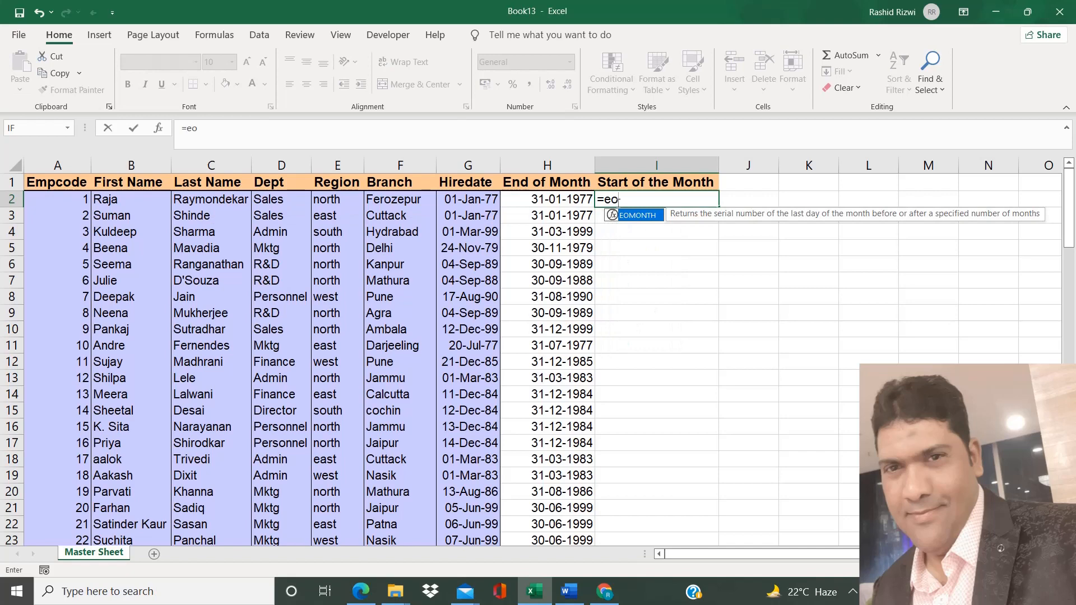
key("Tab")
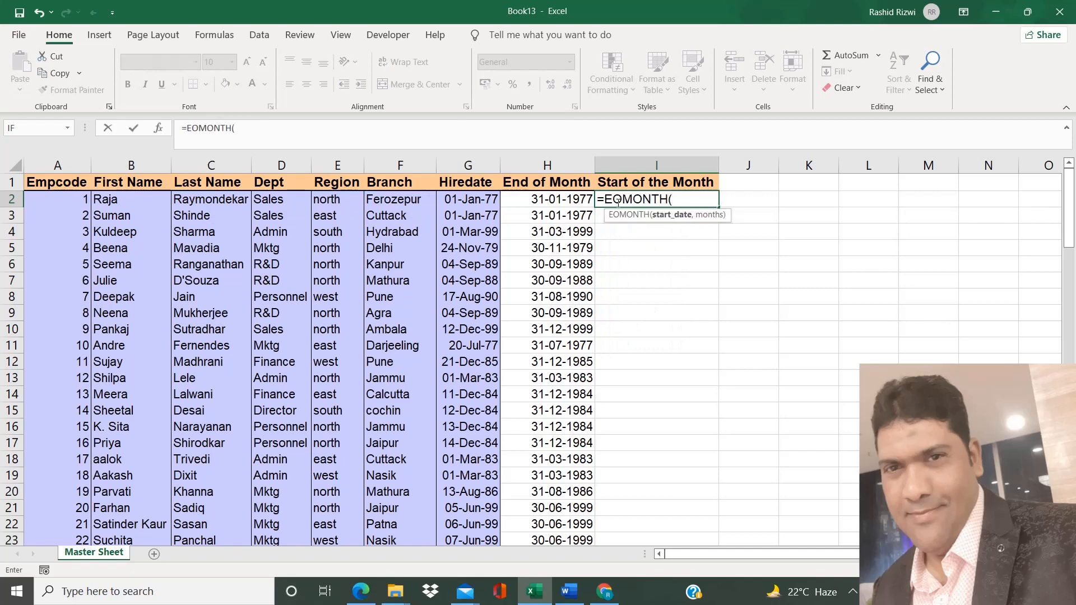
key("ctrl+a")
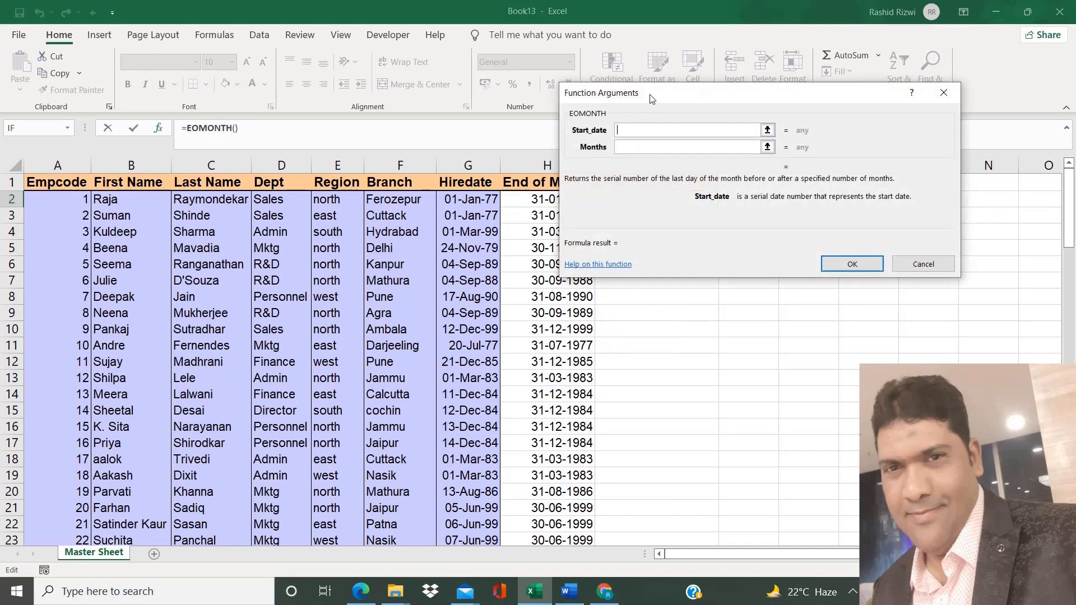
left_click_drag(651, 99, 717, 146)
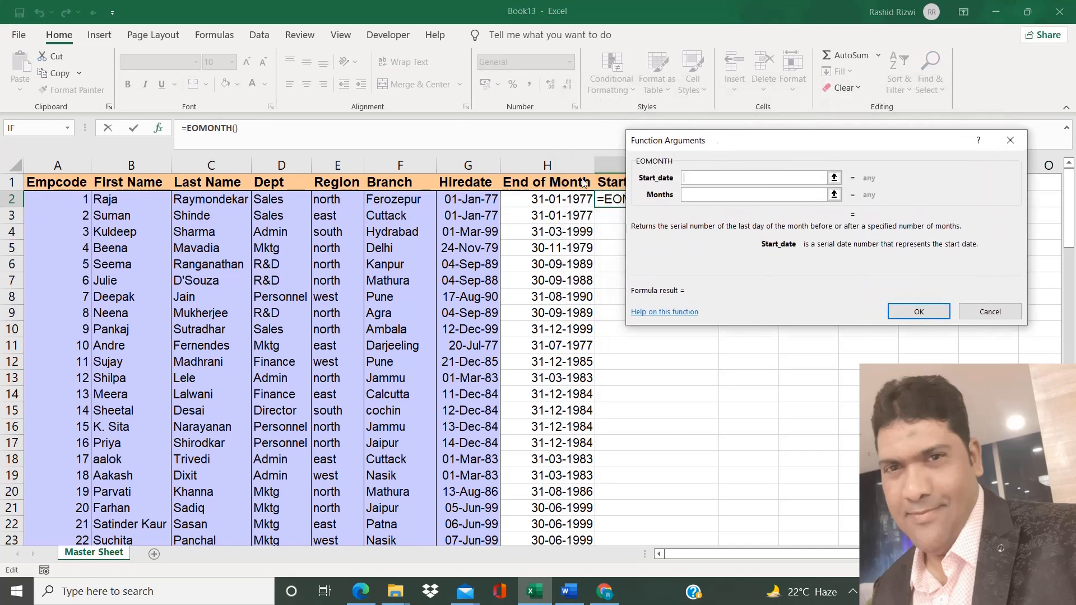
left_click(469, 200)
left_click(695, 194)
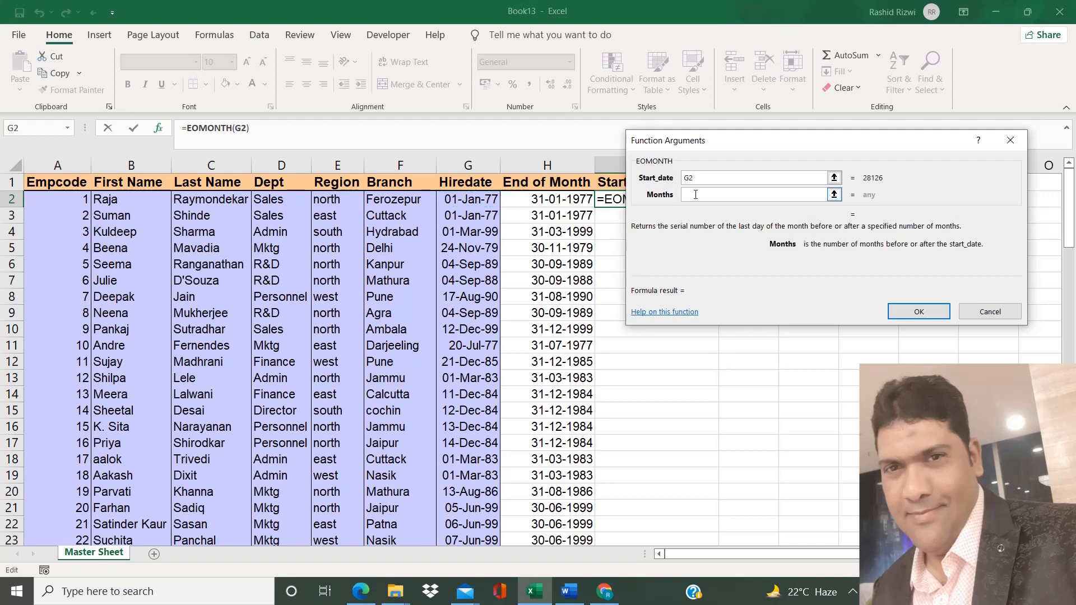
type("-1")
left_click(920, 311)
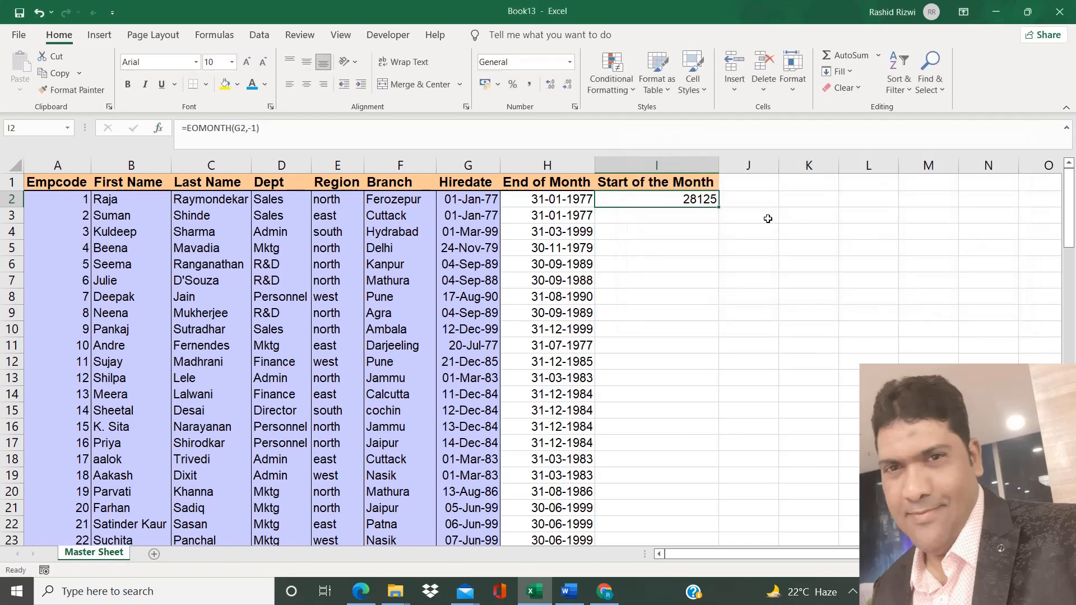
double_click(718, 206)
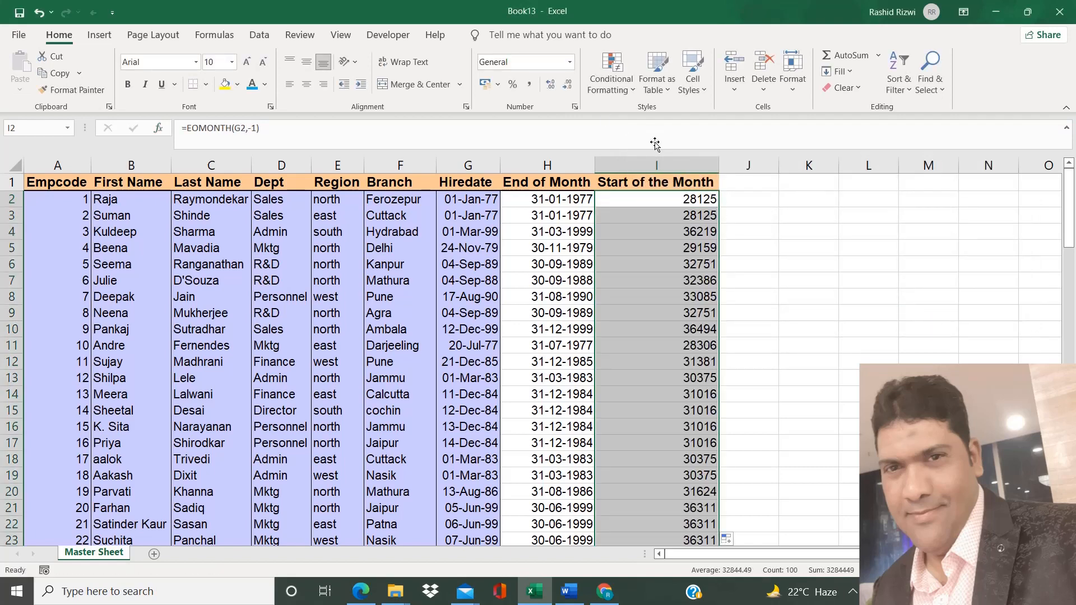
Format the Start of the Month results as Short Date, then undo a switch to General format
left_click(571, 62)
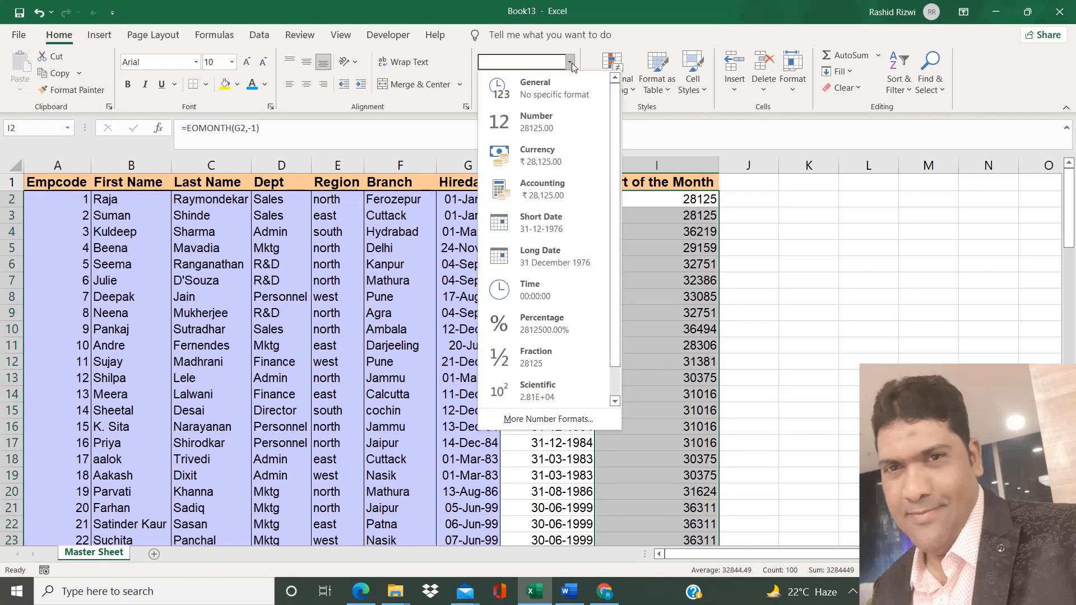
left_click(543, 219)
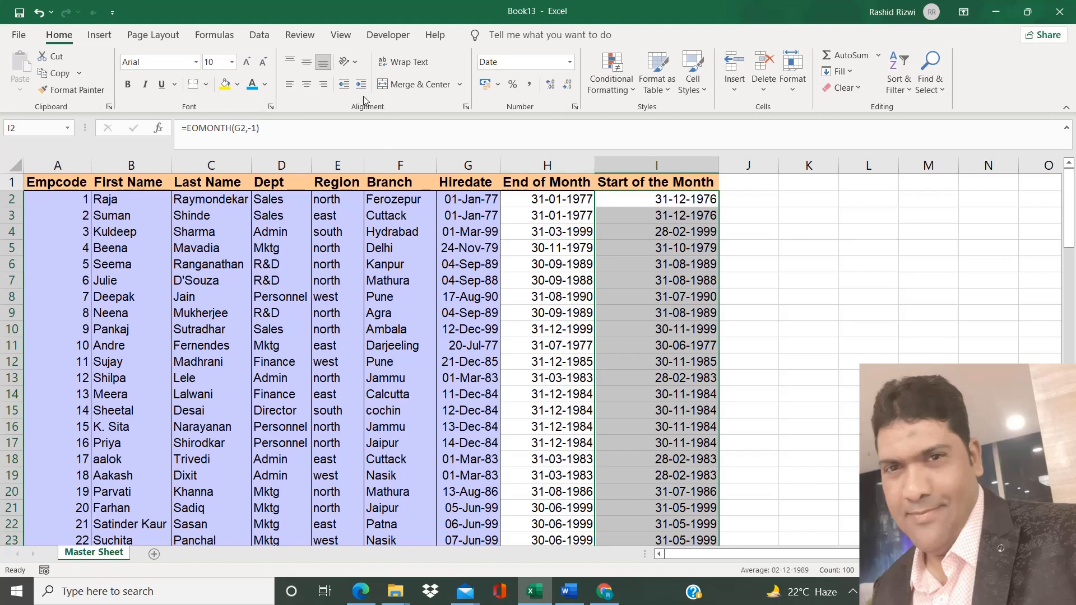
key("ctrl+shift+grave")
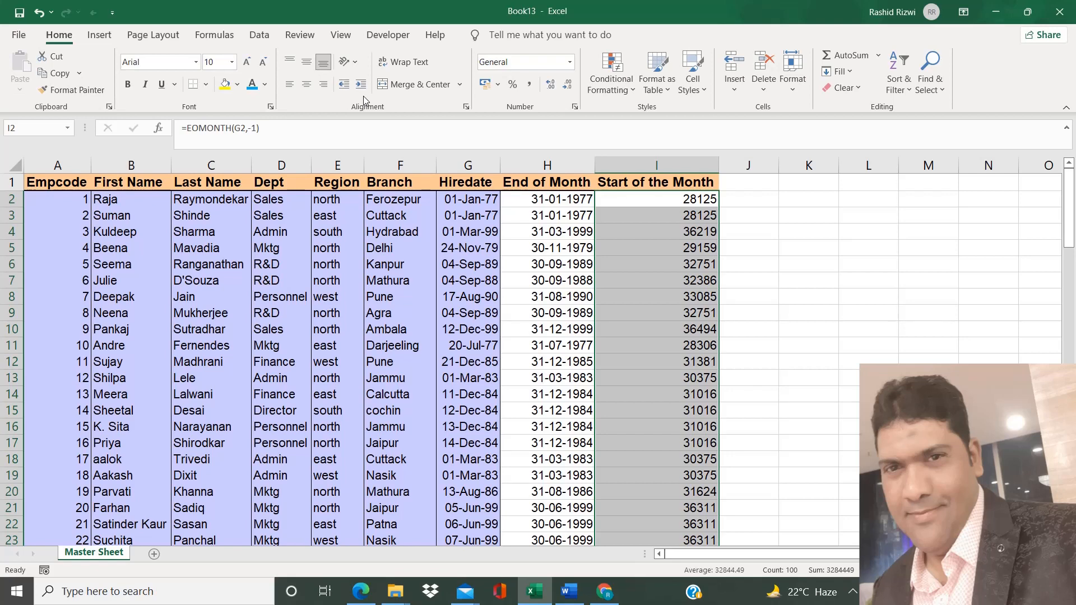
key("ctrl+z")
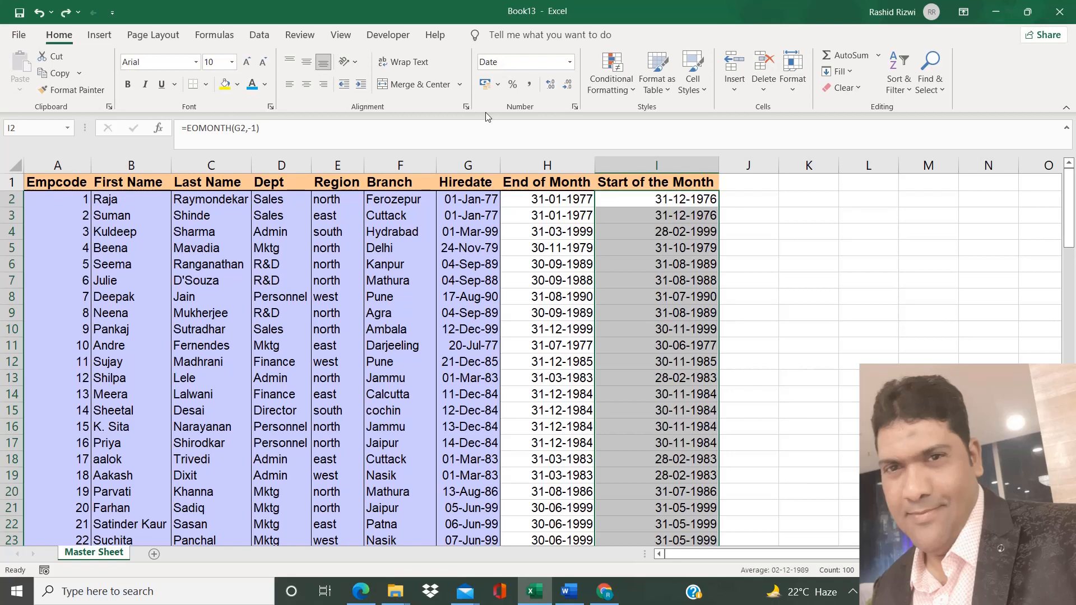
Examine the EOMONTH formula in cell I2
double_click(679, 203)
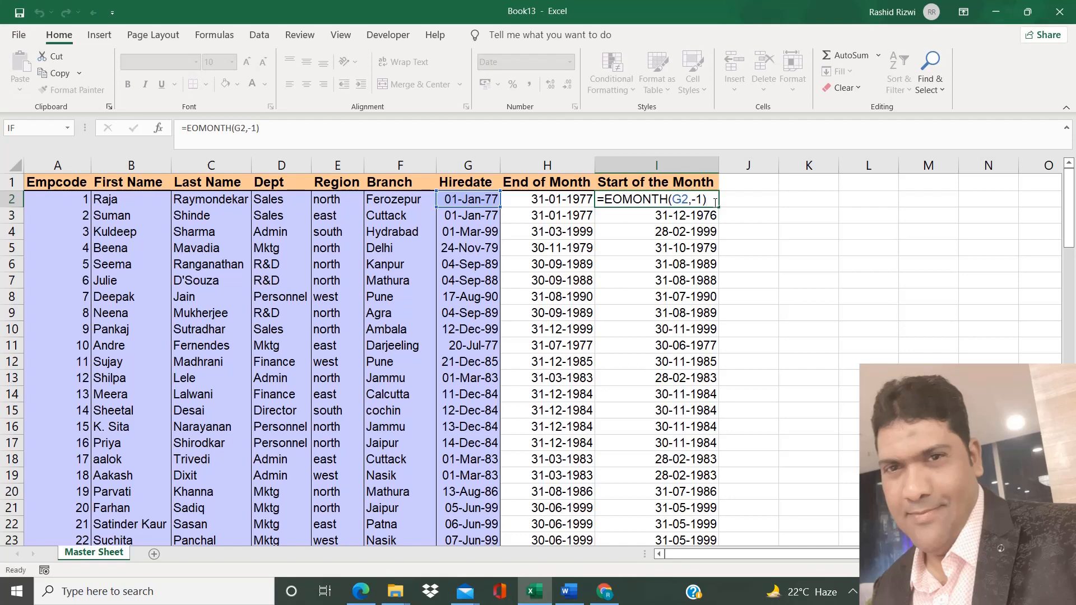
key("Return")
left_click(686, 201)
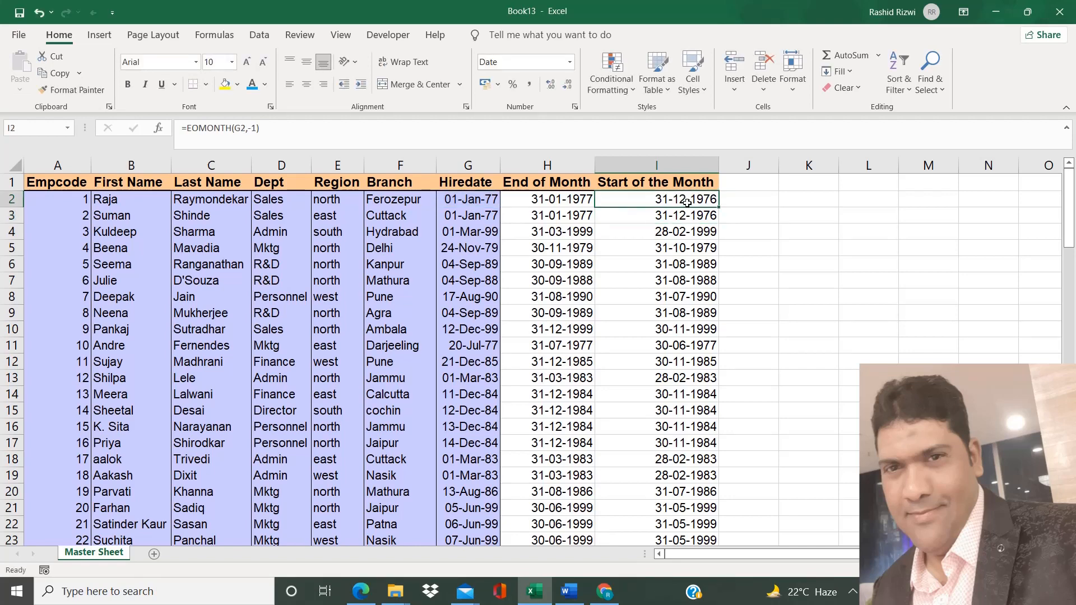
Append +1 to the EOMONTH formula in I2 to get the first day of the month, then fill it down column I
left_click(163, 130)
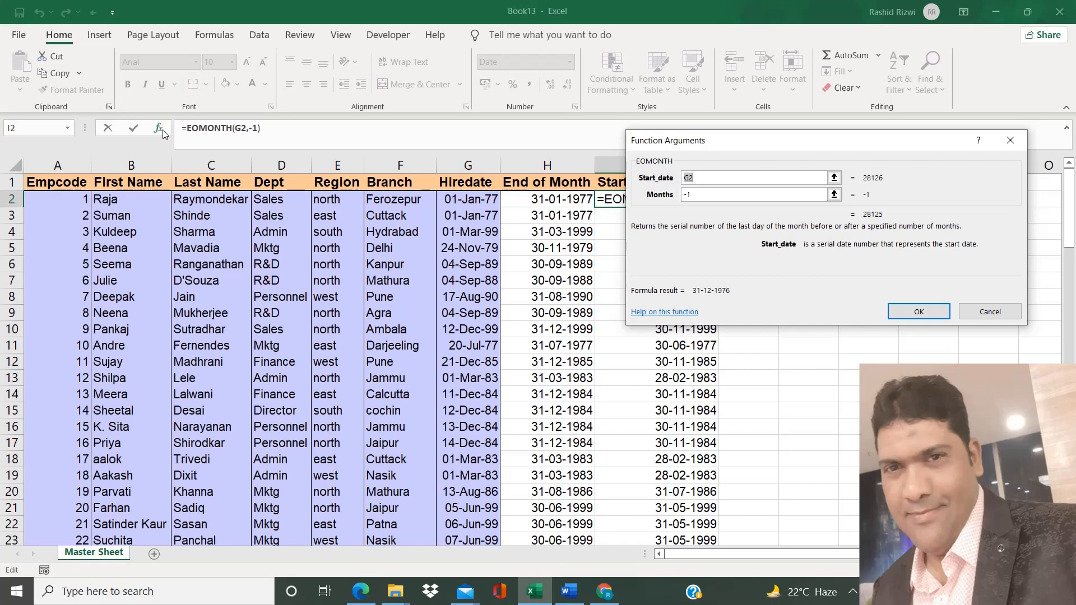
left_click(919, 312)
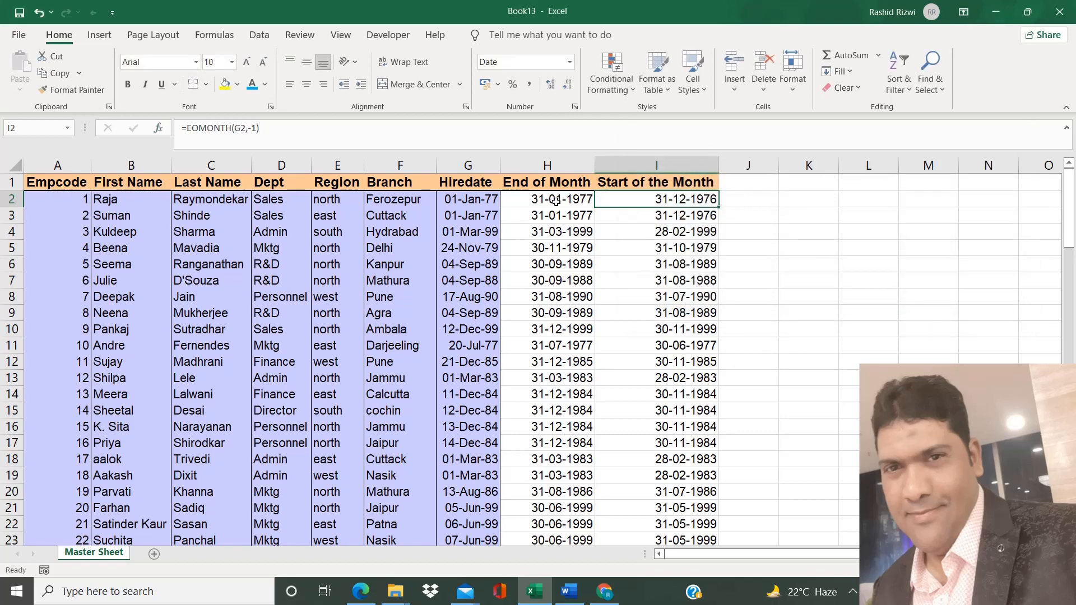
double_click(711, 202)
type("+1")
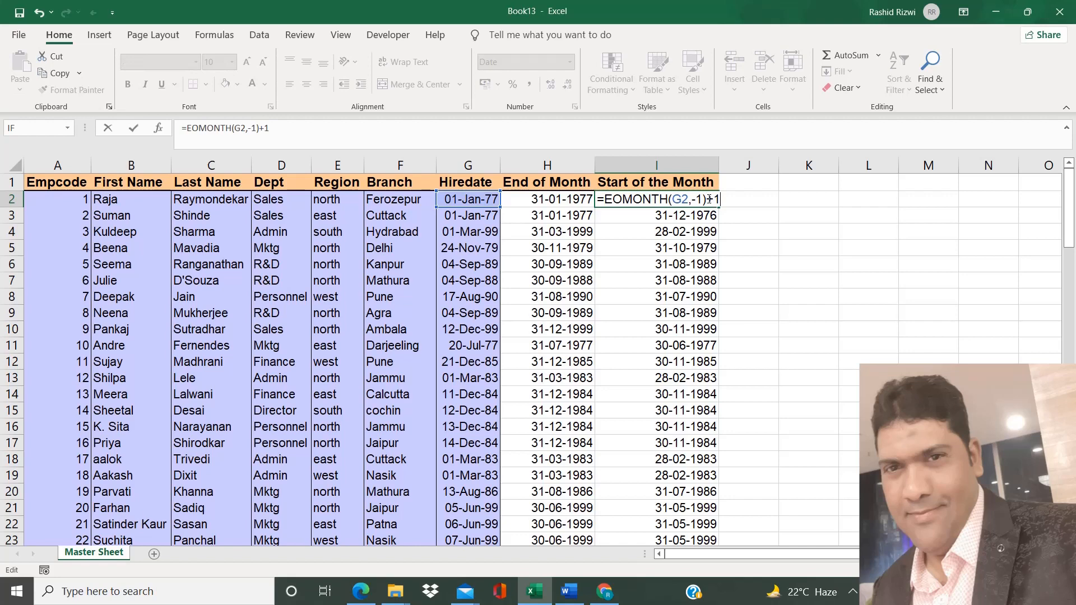
key("Return")
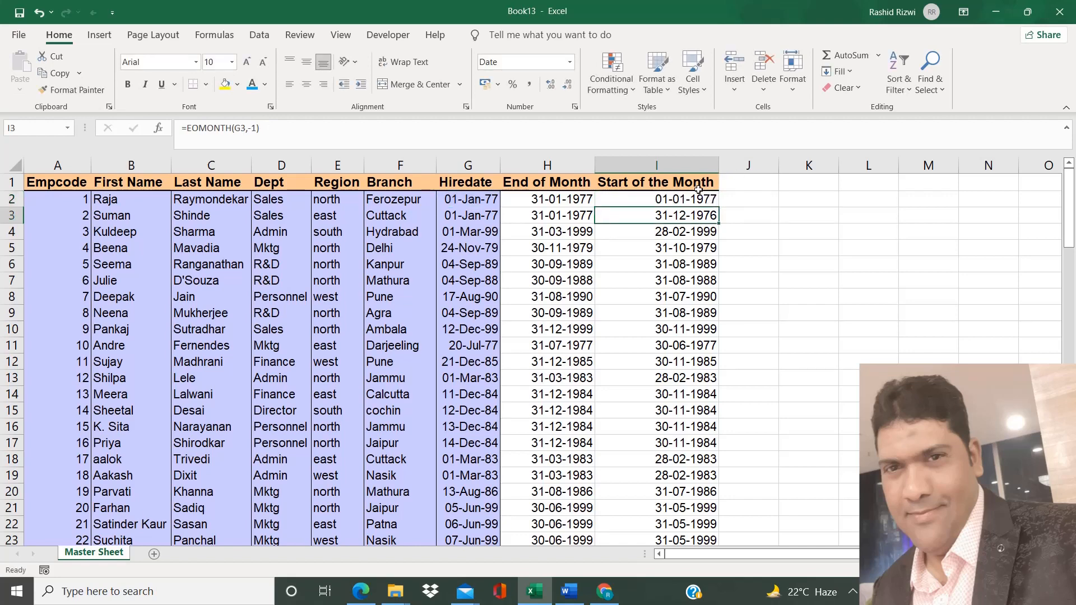
left_click(698, 192)
double_click(719, 206)
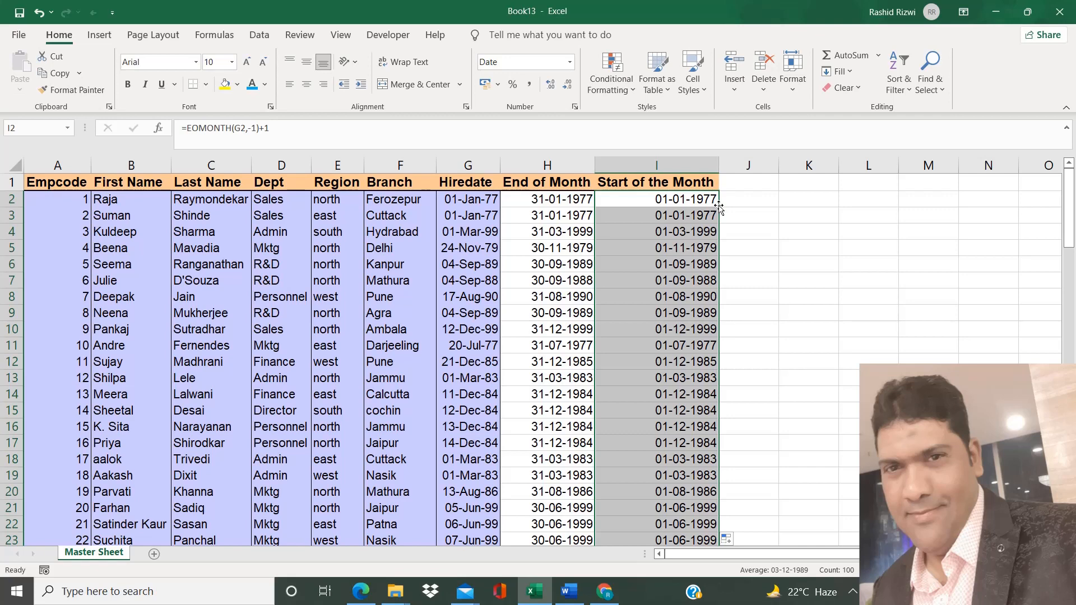
Show formulas instead of values across the sheet and autofit all columns to inspect the EOMONTH formulas
double_click(702, 200)
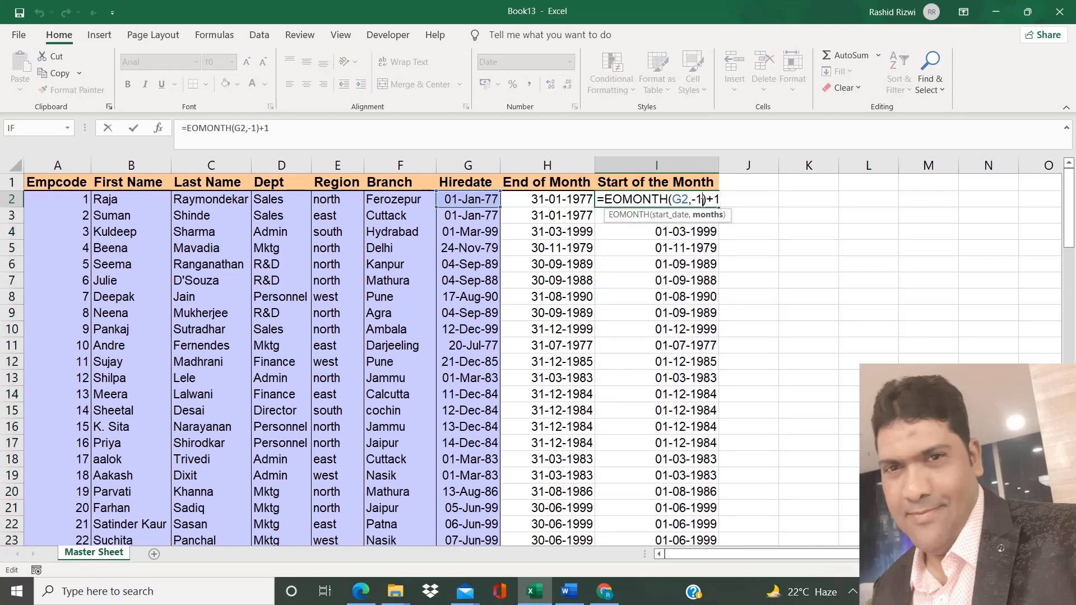
key("Return")
key("ctrl+grave")
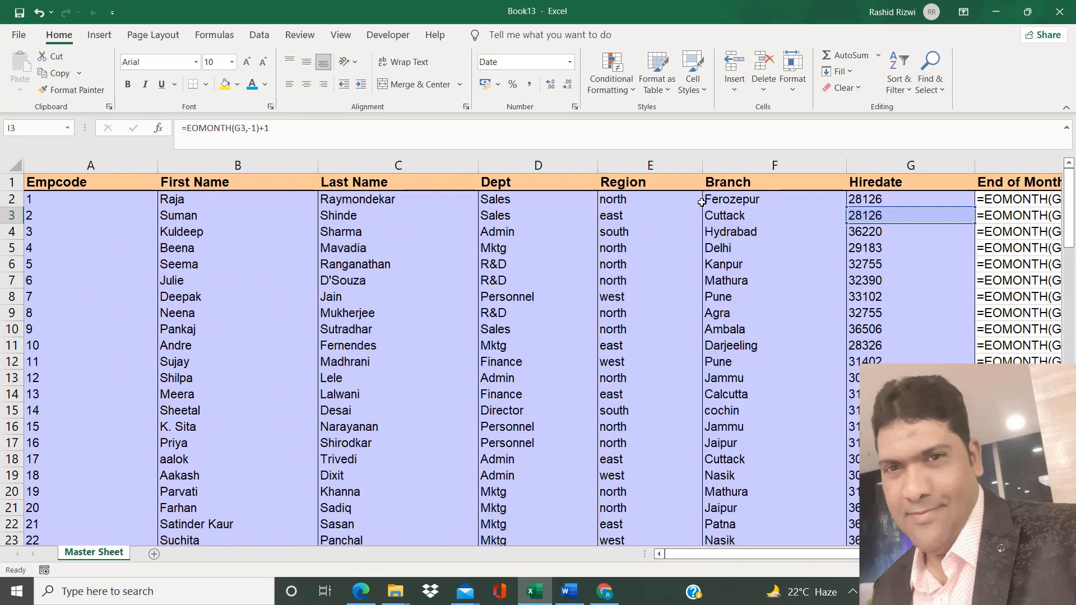
left_click(12, 165)
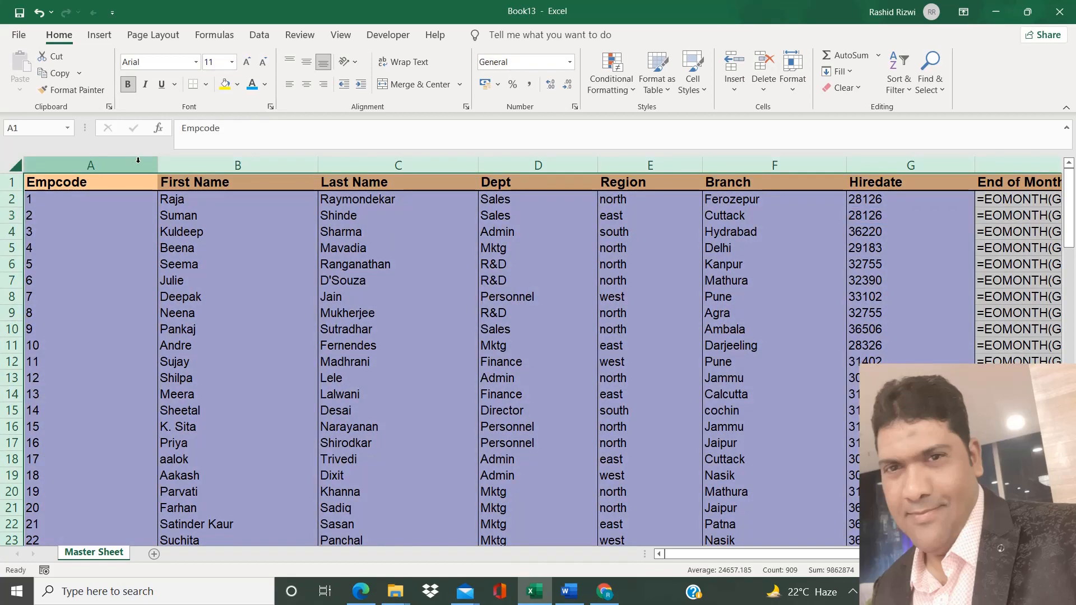
double_click(158, 165)
double_click(746, 291)
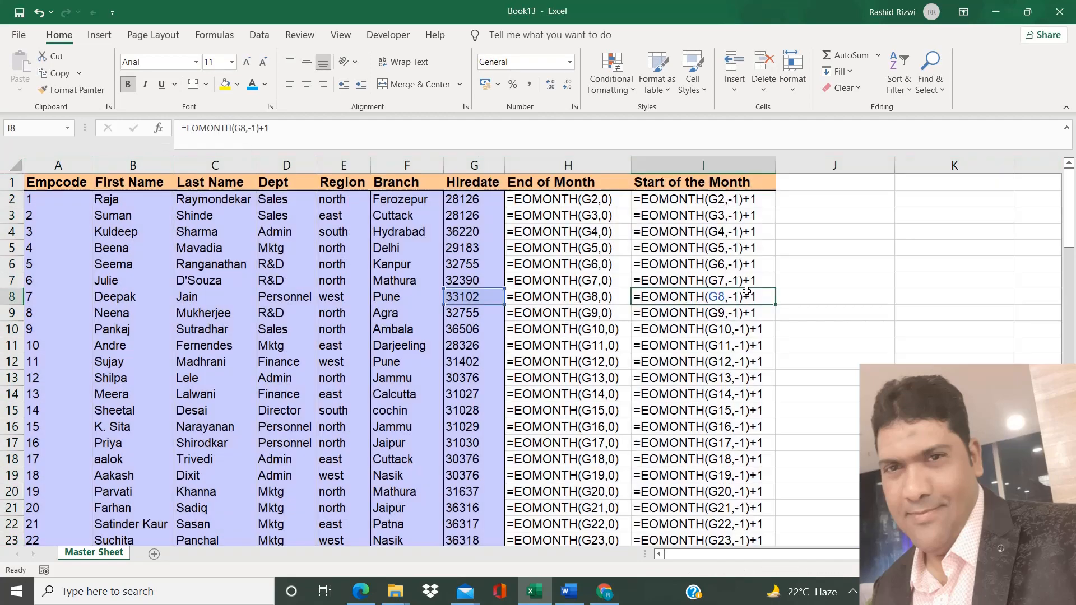